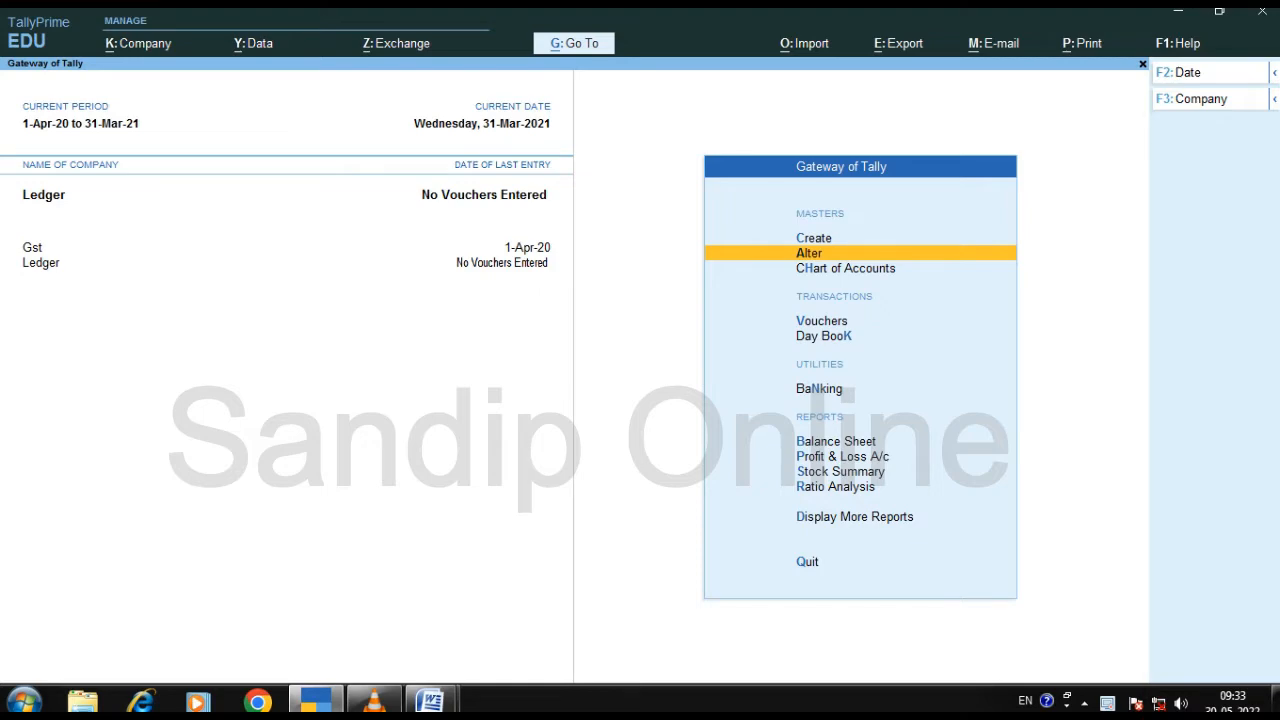
Switch to the ac document in Microsoft Word and review the accounting cycle diagram and the three sample journal entries with their ledger heads.
mouse_move(430, 700)
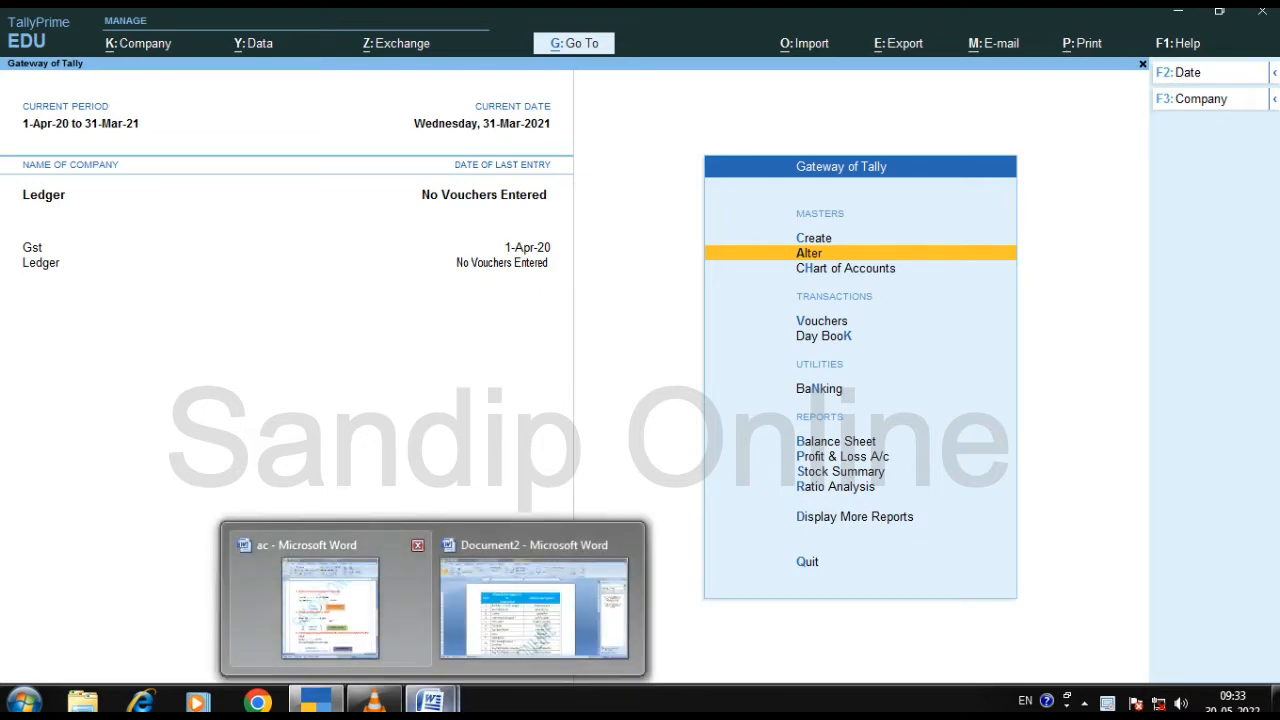
click(330, 600)
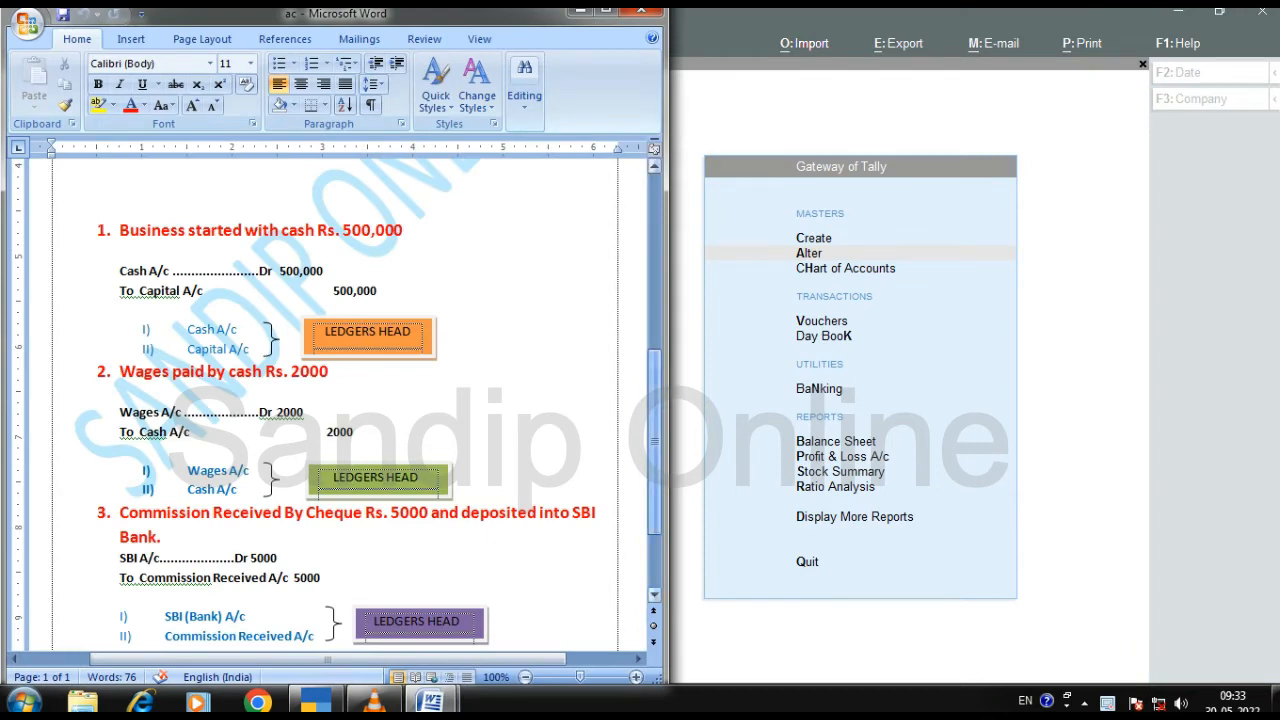
drag(655, 441, 655, 266)
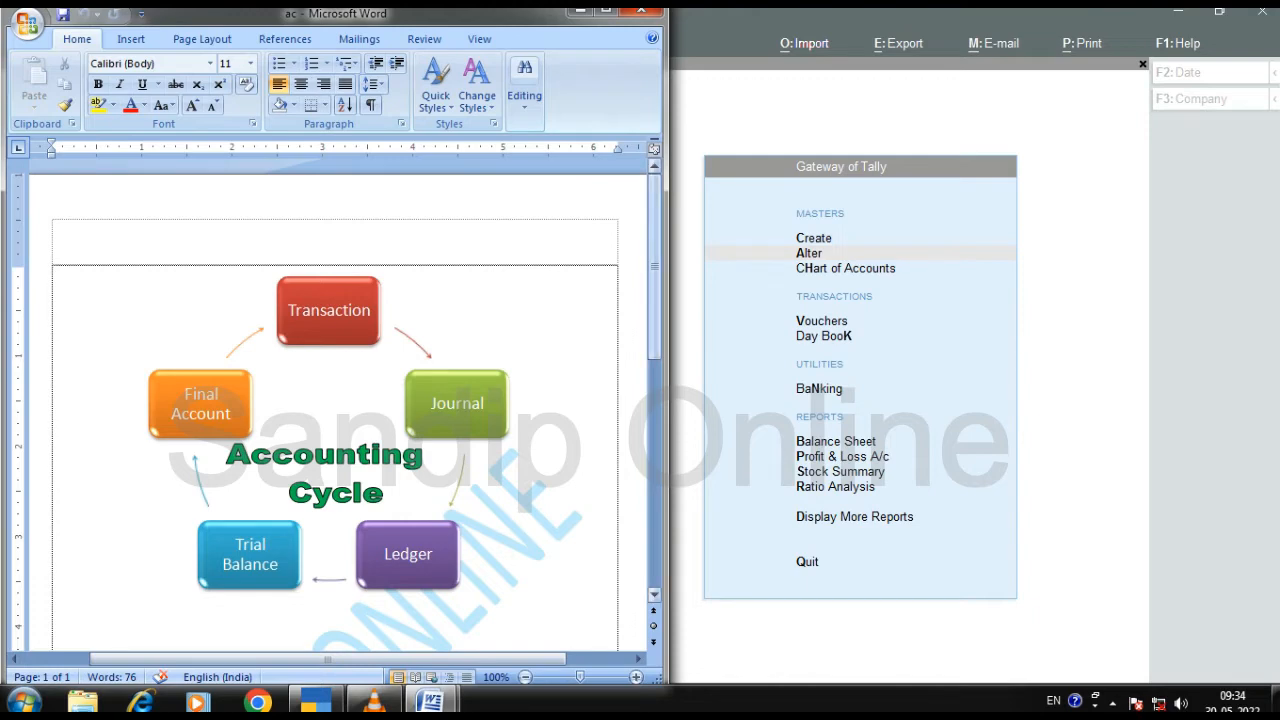
scroll(335, 400, down, 1)
scroll(335, 400, down, 7)
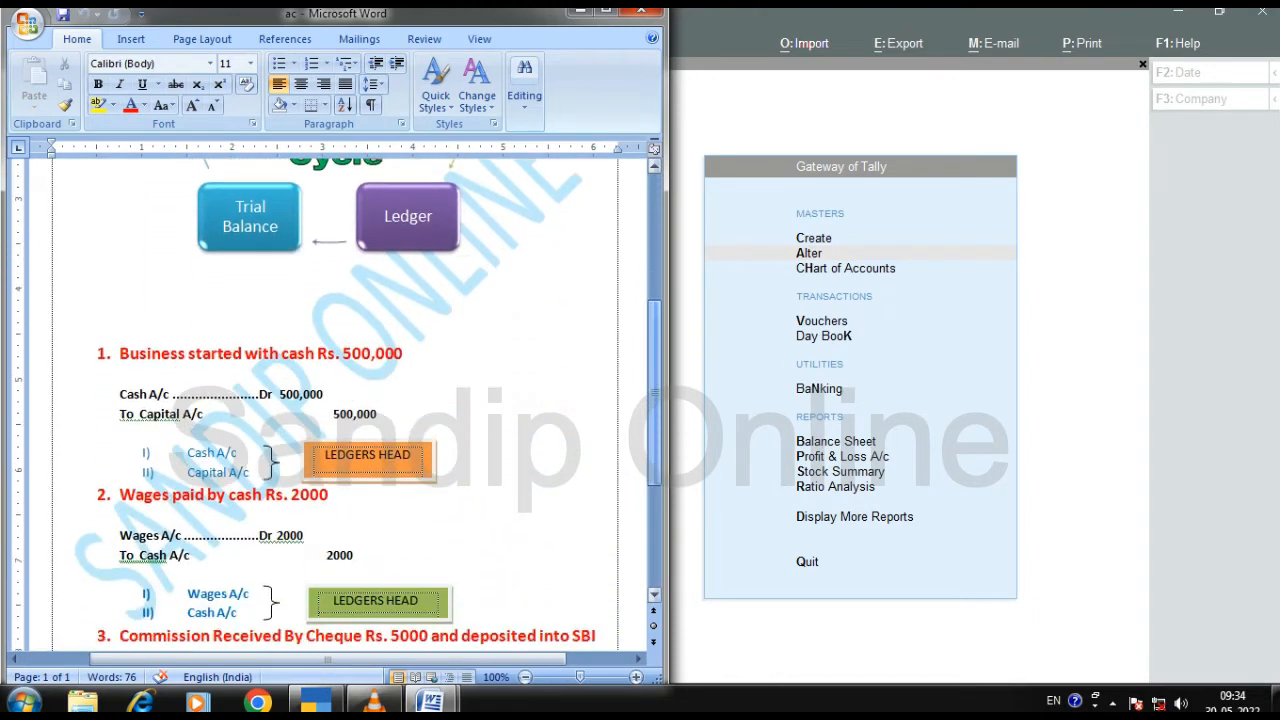
drag(654, 413, 654, 415)
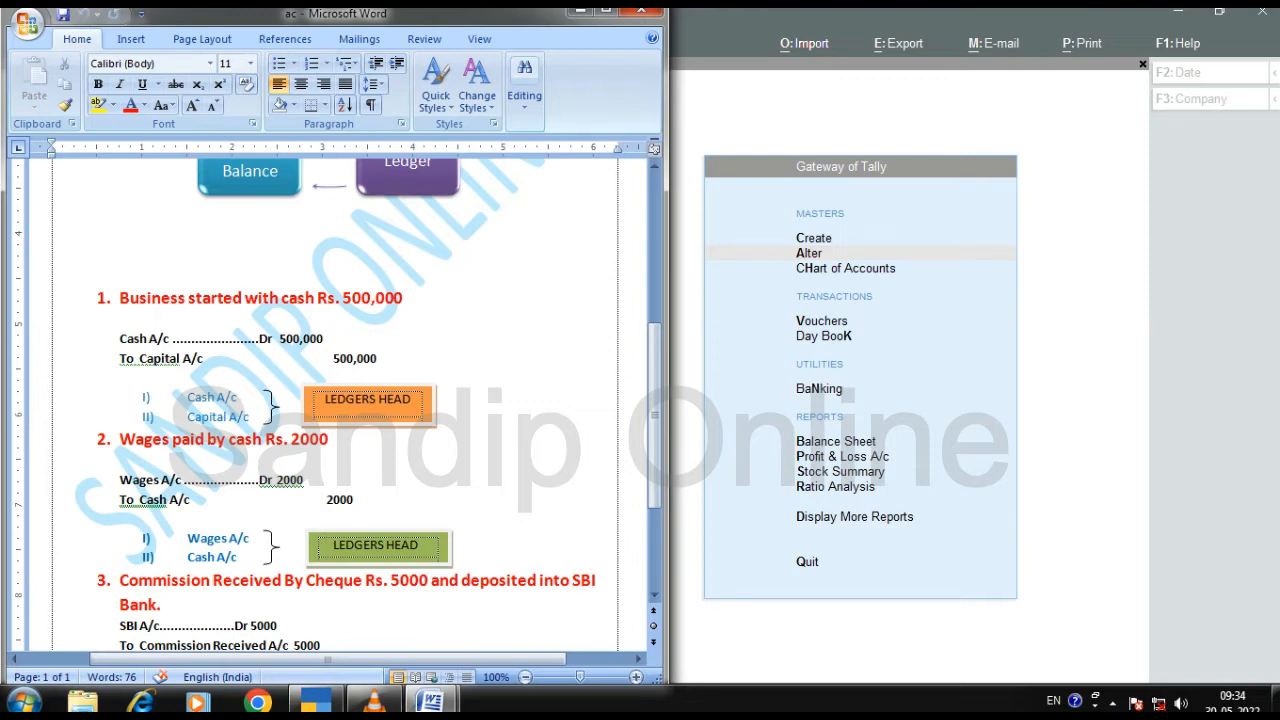
scroll(335, 400, down, 2)
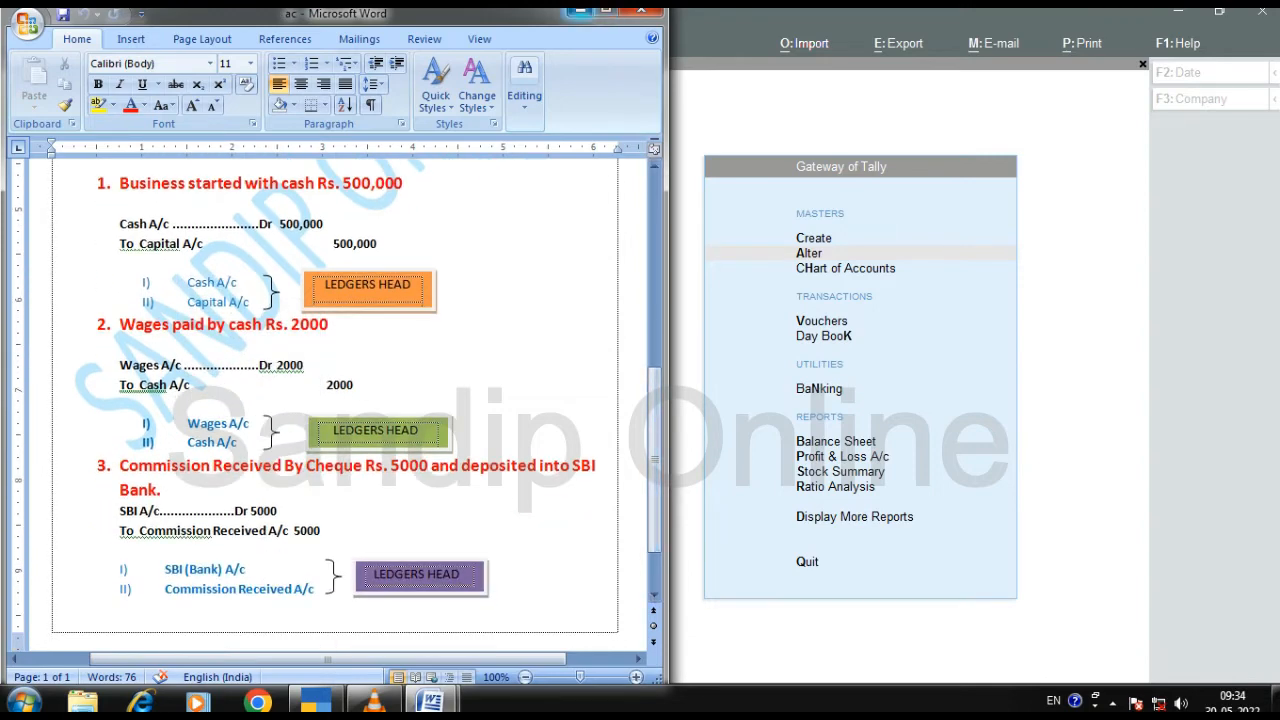
click(580, 10)
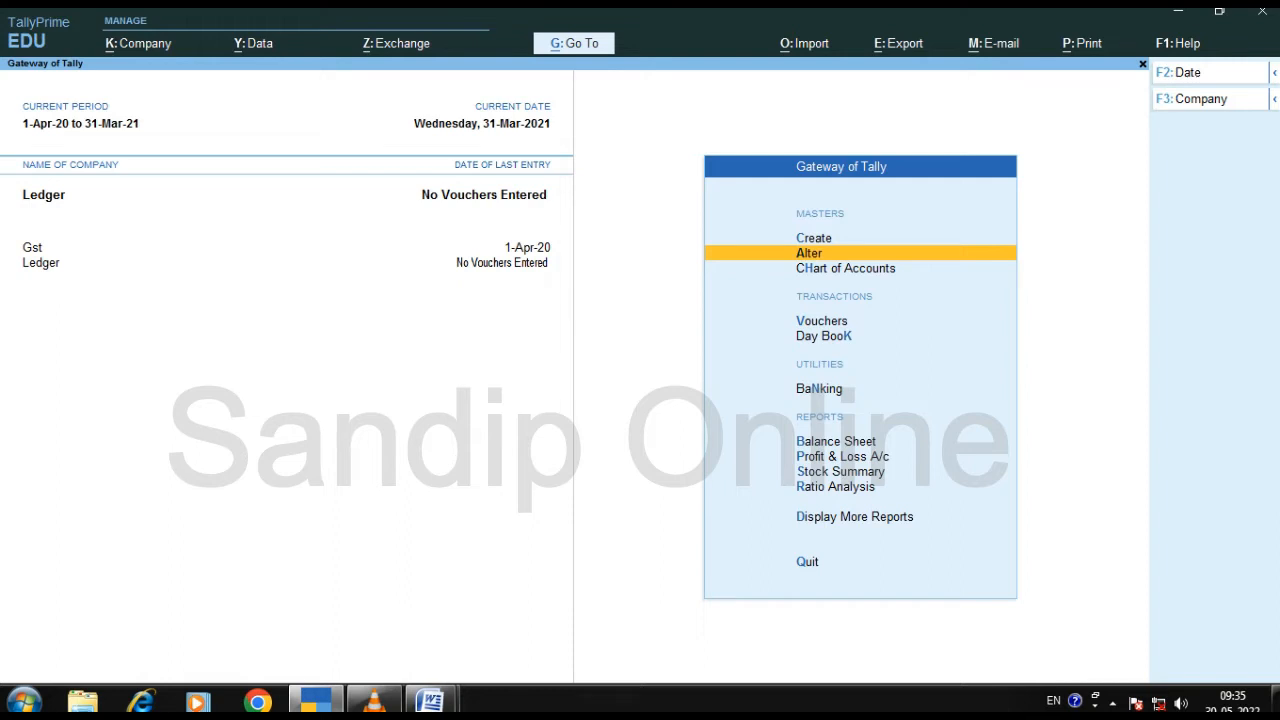
Return to TallyPrime and view the company's existing ledgers through master alteration, without altering any of them.
key(Return)
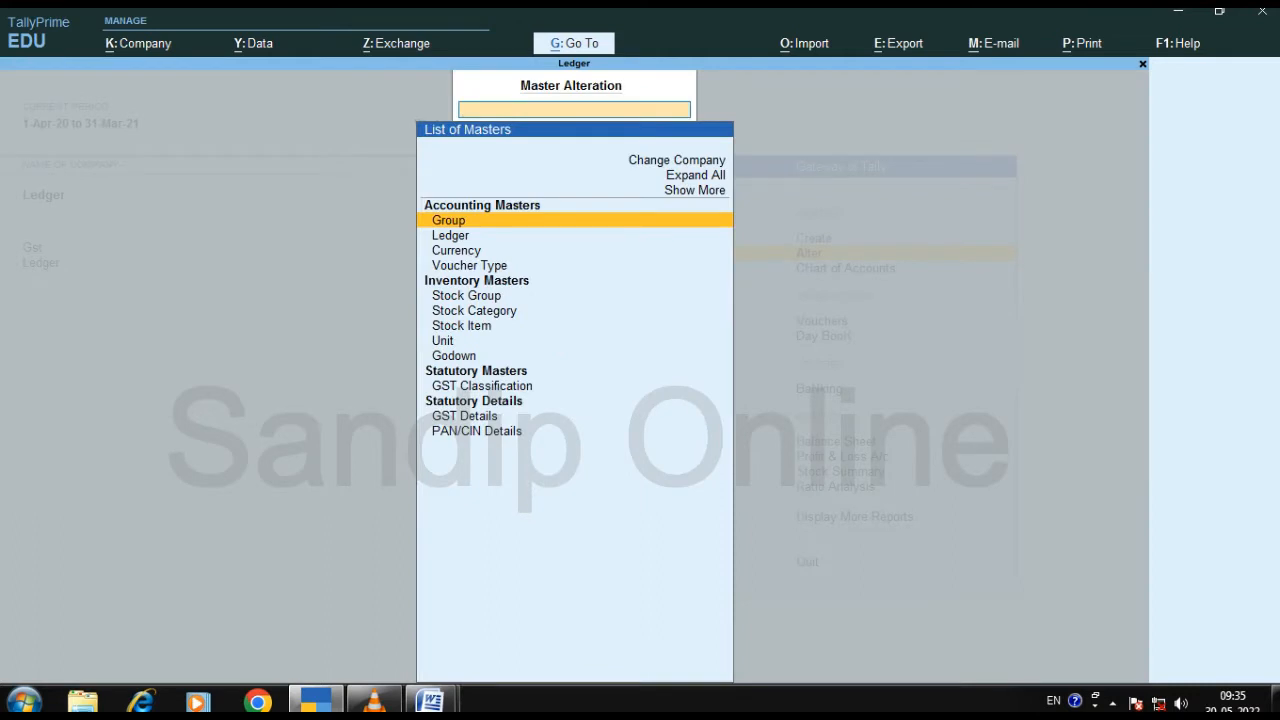
key(Down)
key(Return)
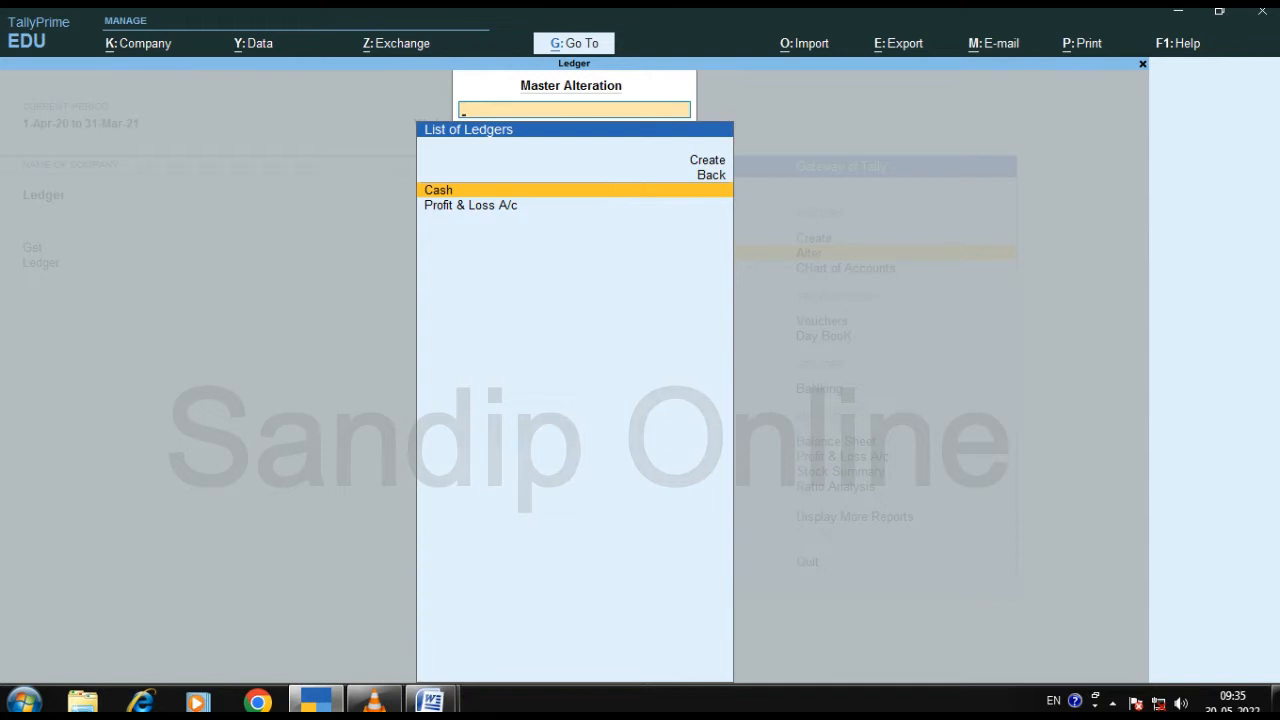
key(Escape)
key(Escape)
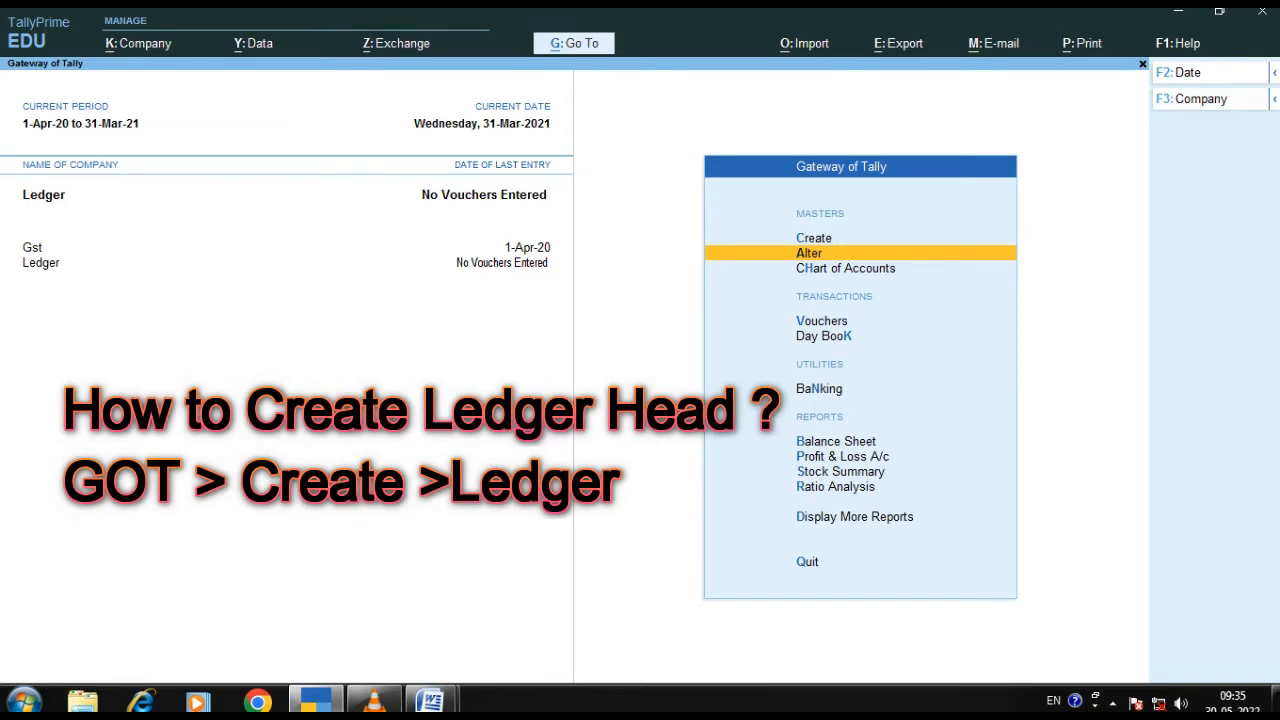
Start a new ledger master named Capital with no alias, checking the ledger heads in the ac Word document for the name.
key(c)
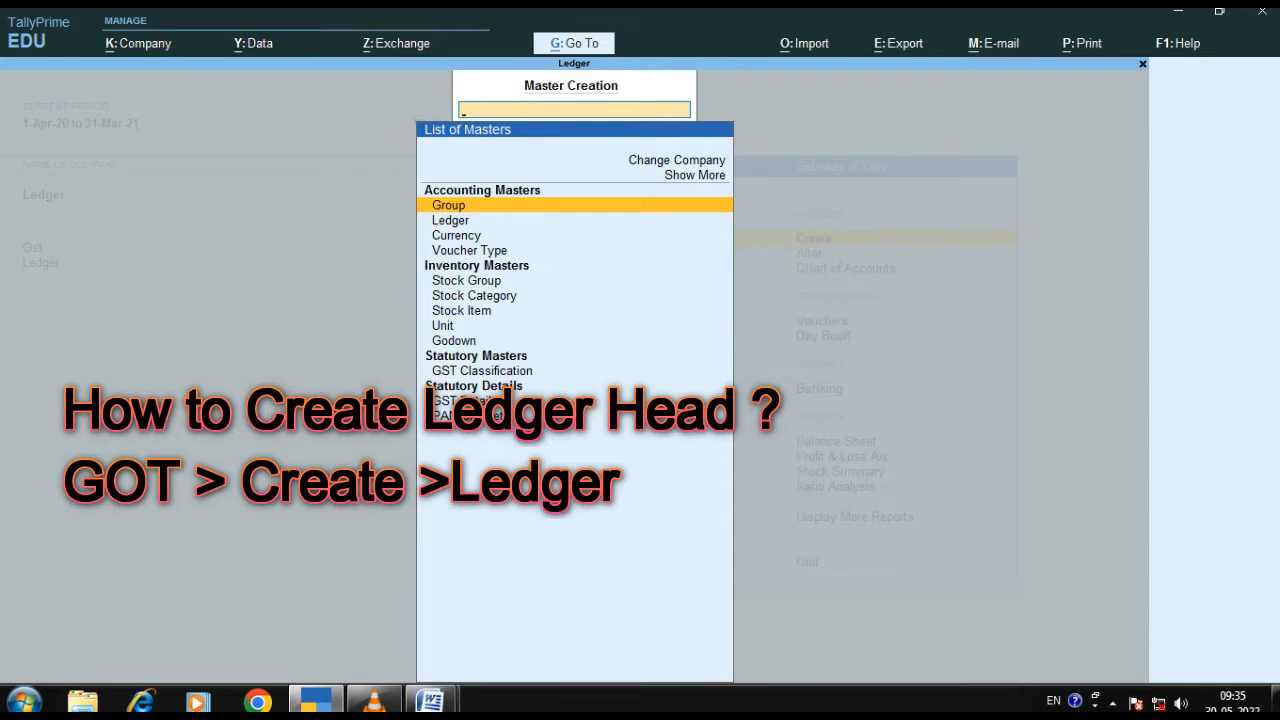
key(Down)
key(Return)
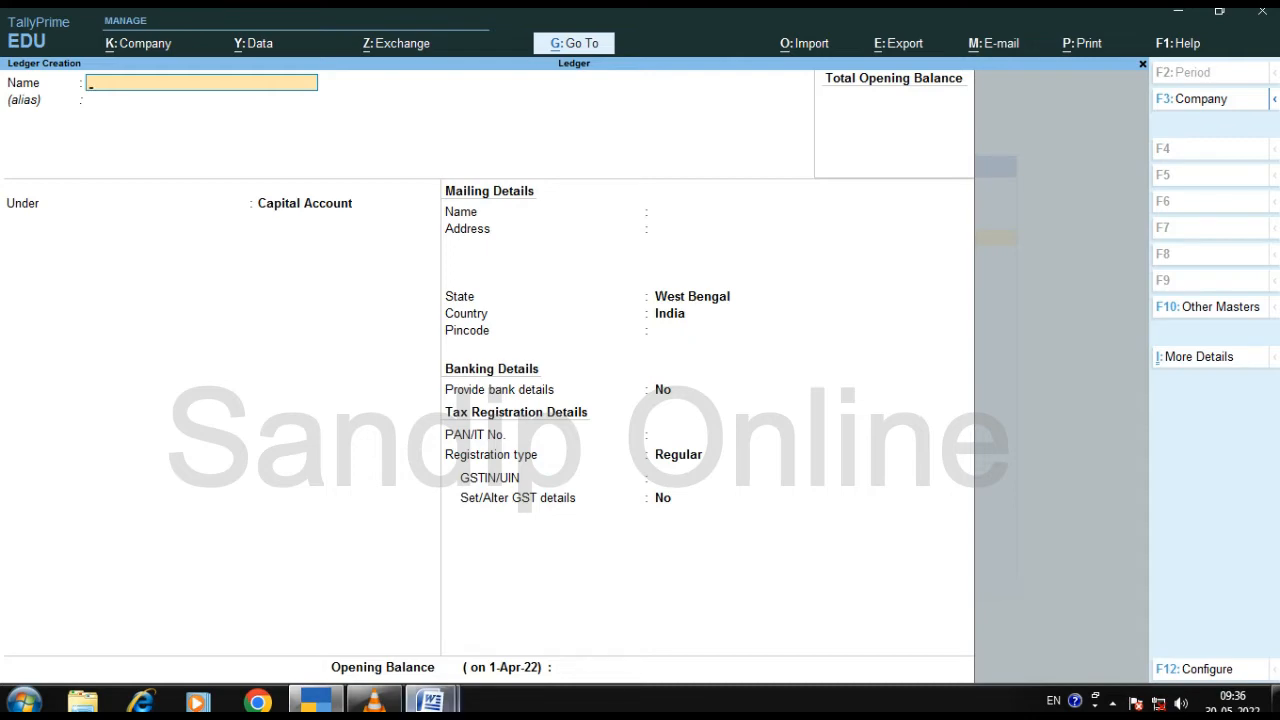
mouse_move(430, 700)
click(330, 605)
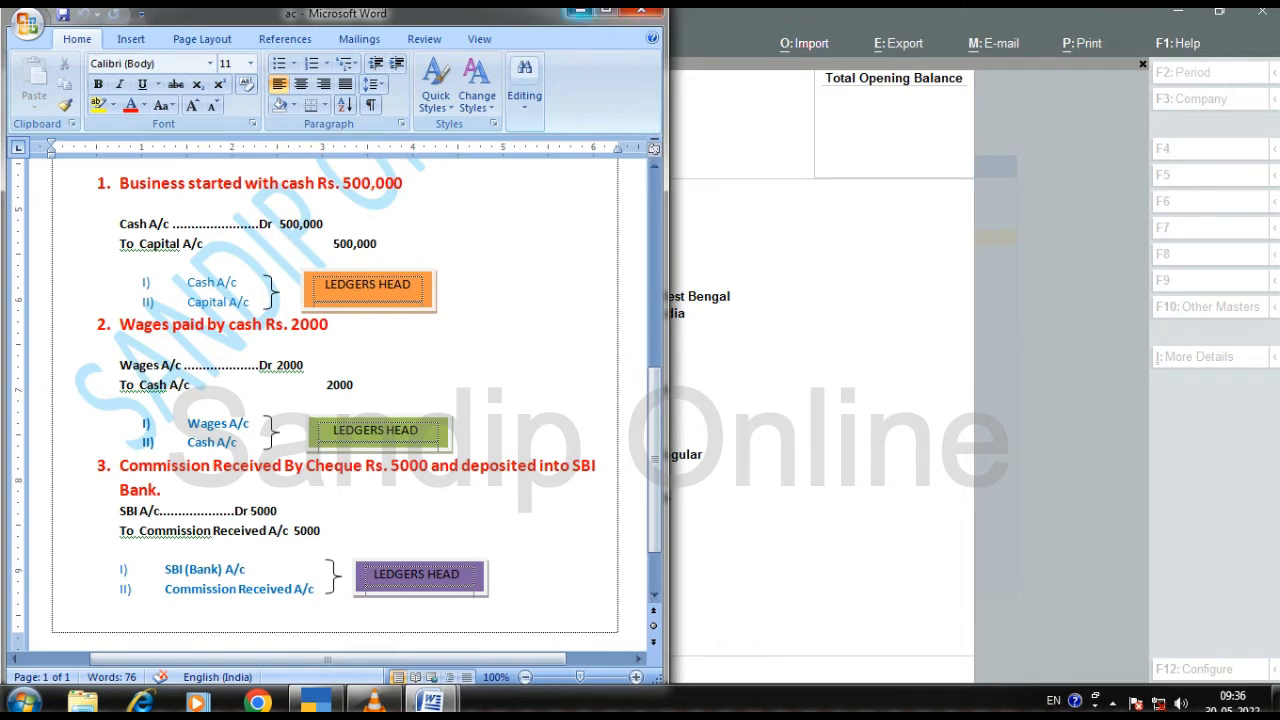
click(580, 11)
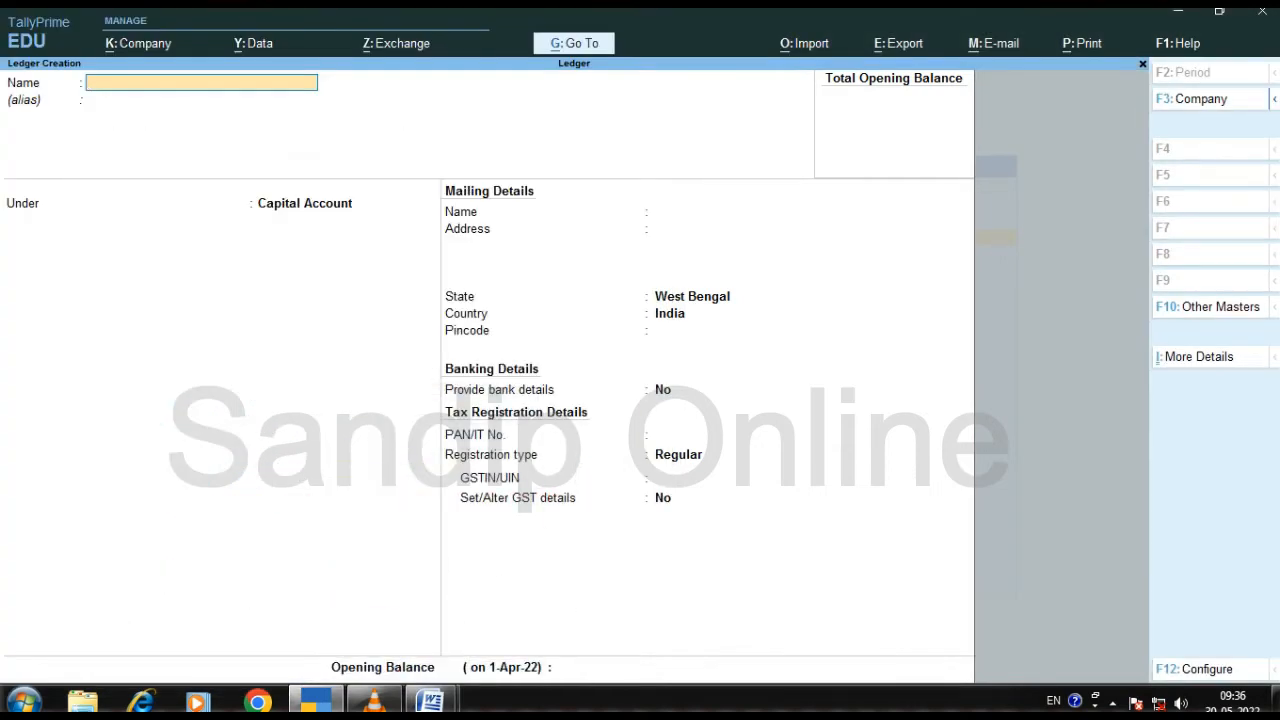
text(Capita)
key(Return)
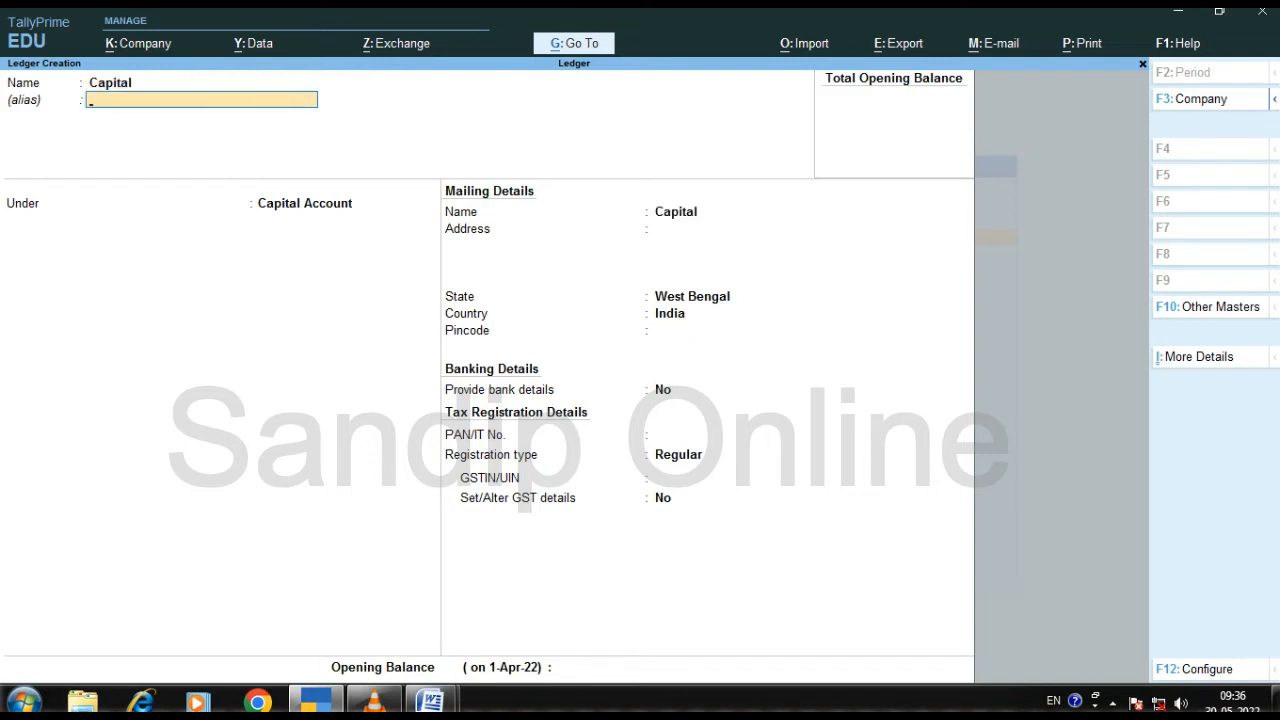
key(Return)
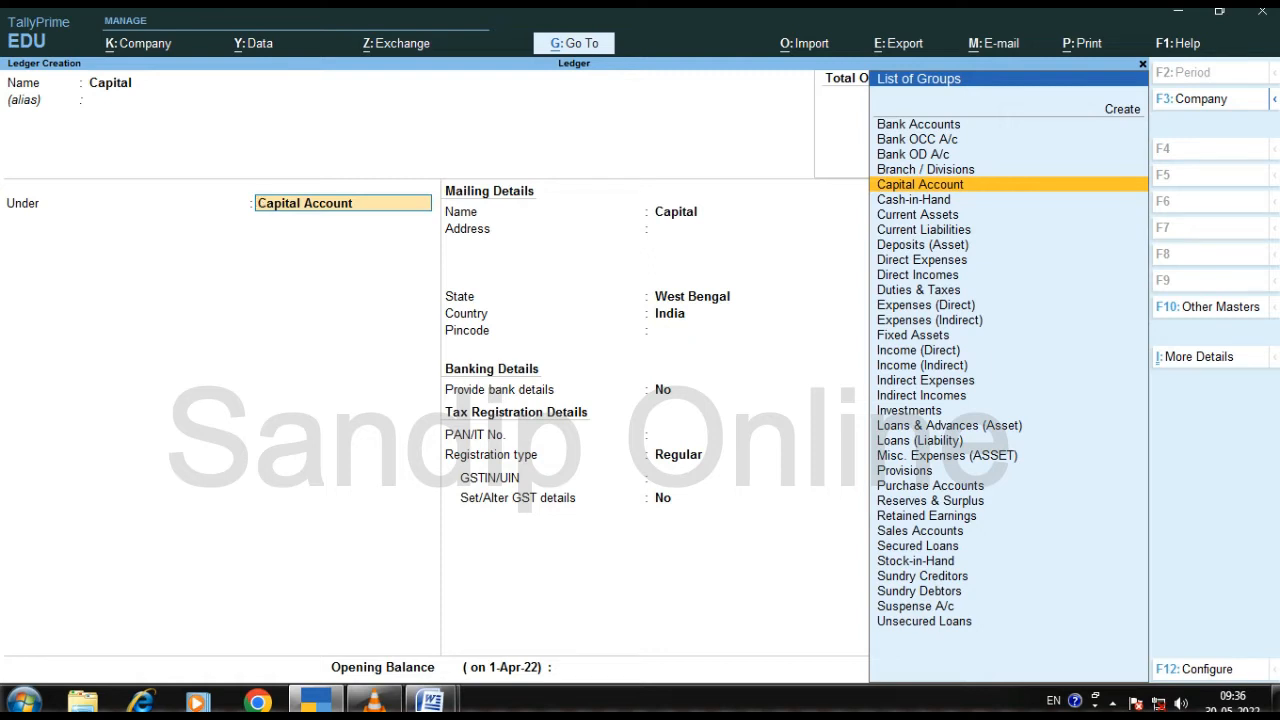
Examine both pages of the ledger-to-group reference table and its notes in the Document2 Word file, using full-screen reading view.
mouse_move(430, 700)
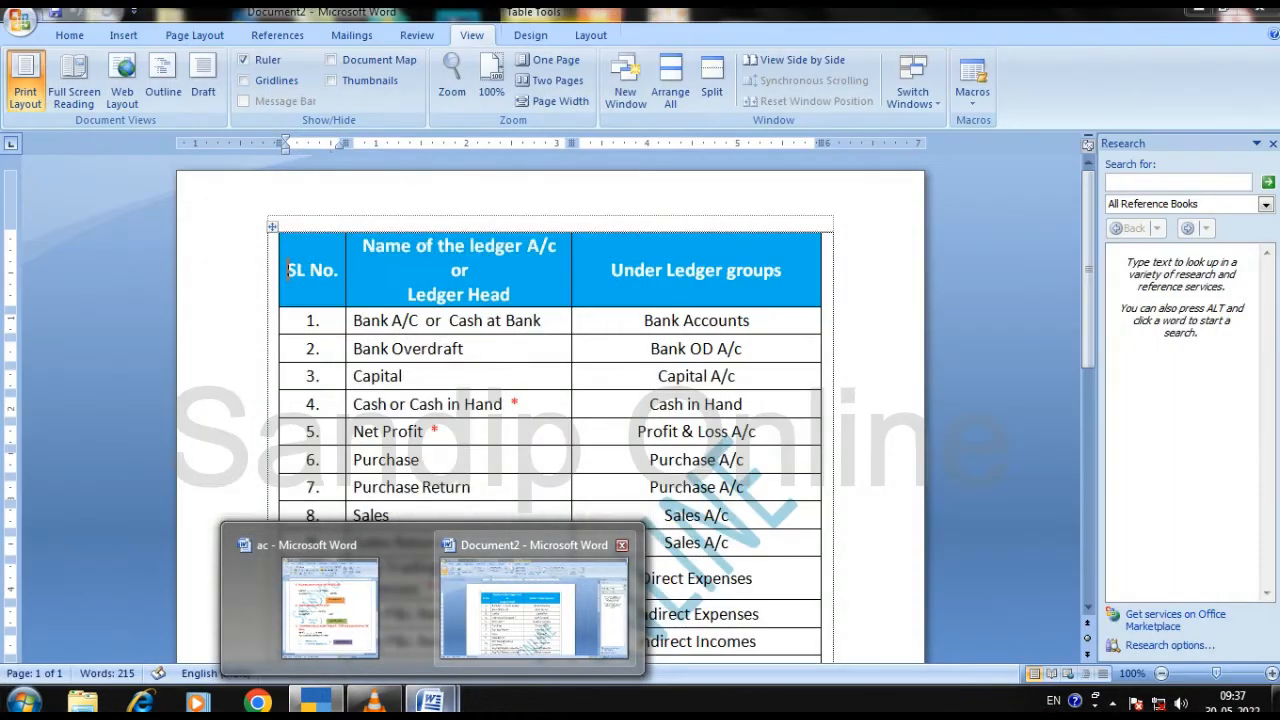
click(534, 600)
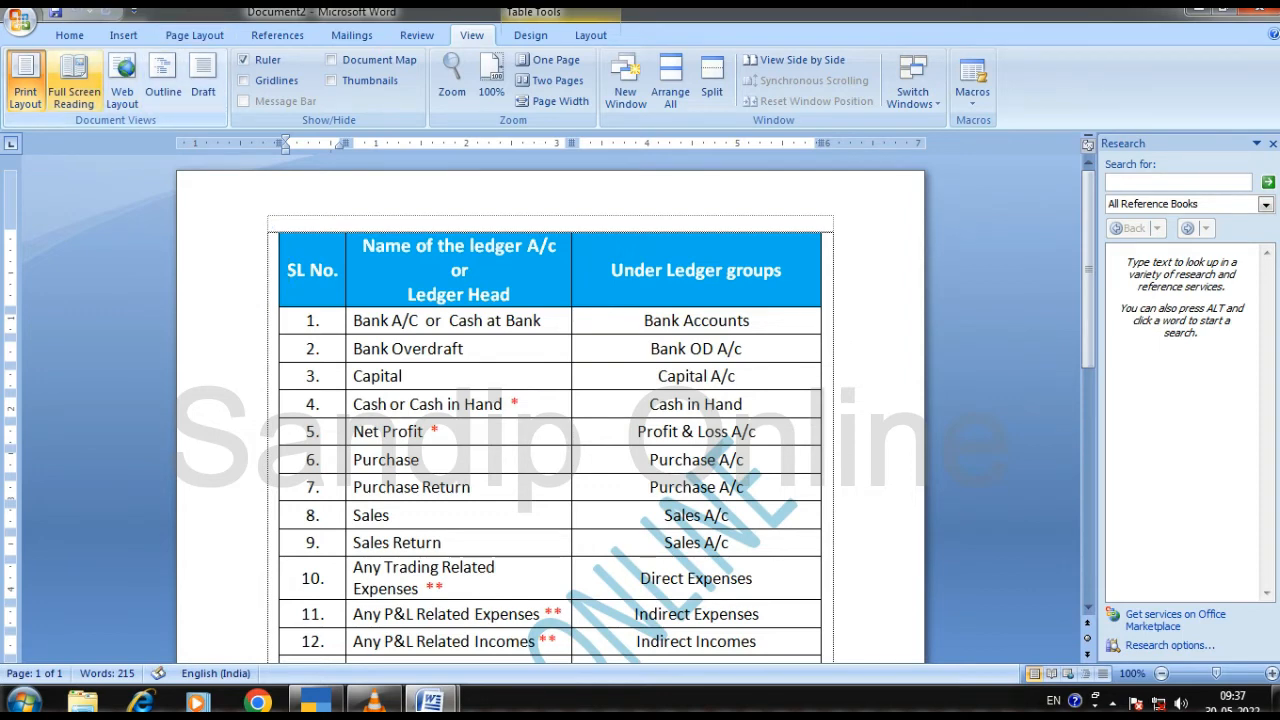
click(73, 80)
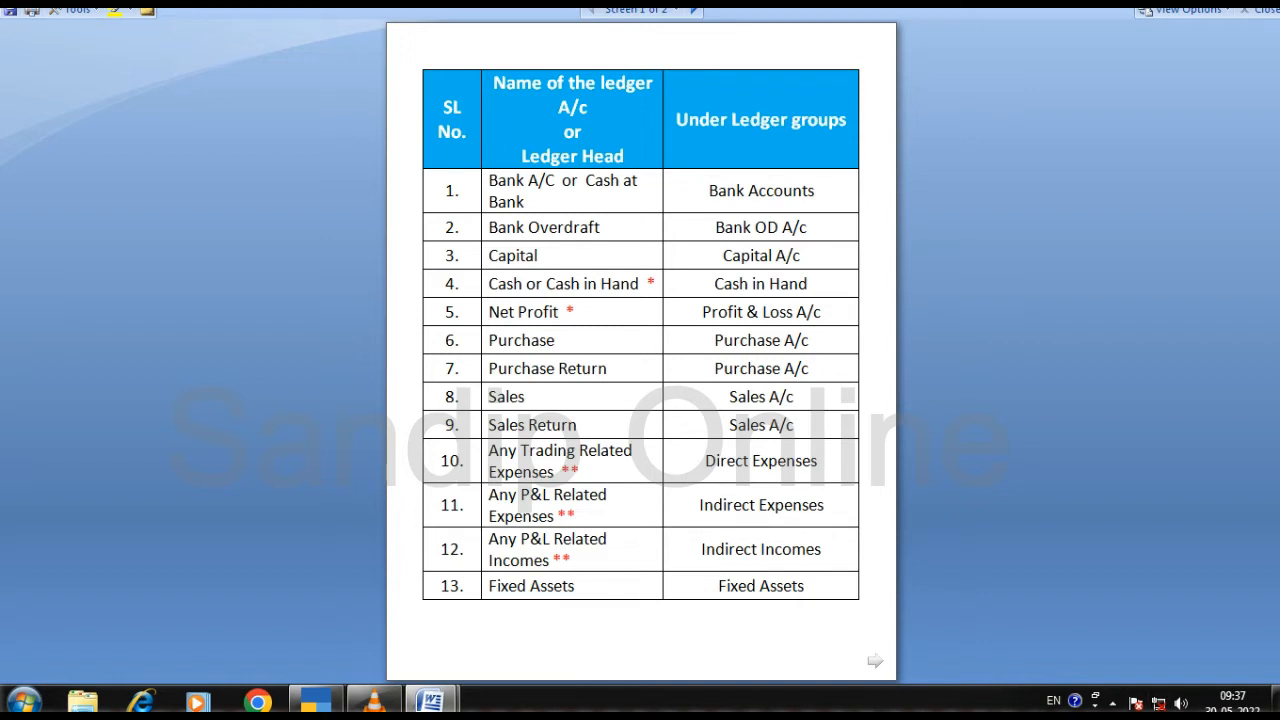
key(Page_Down)
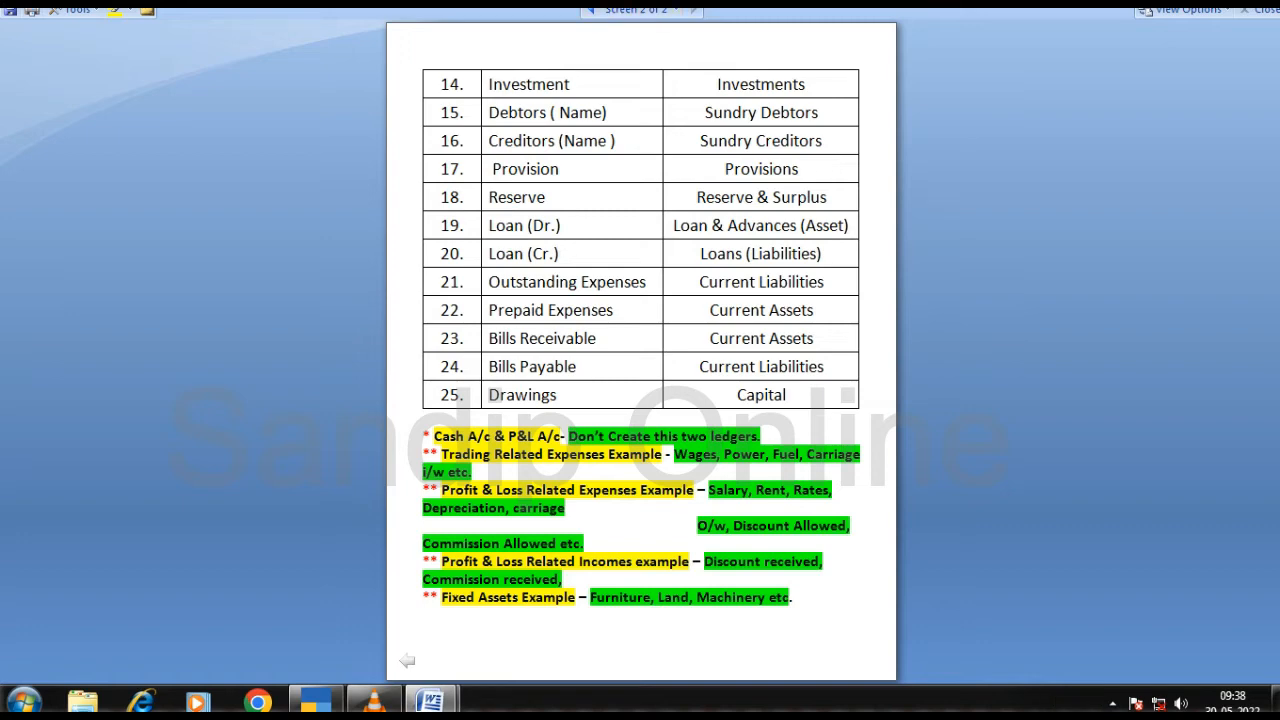
click(591, 10)
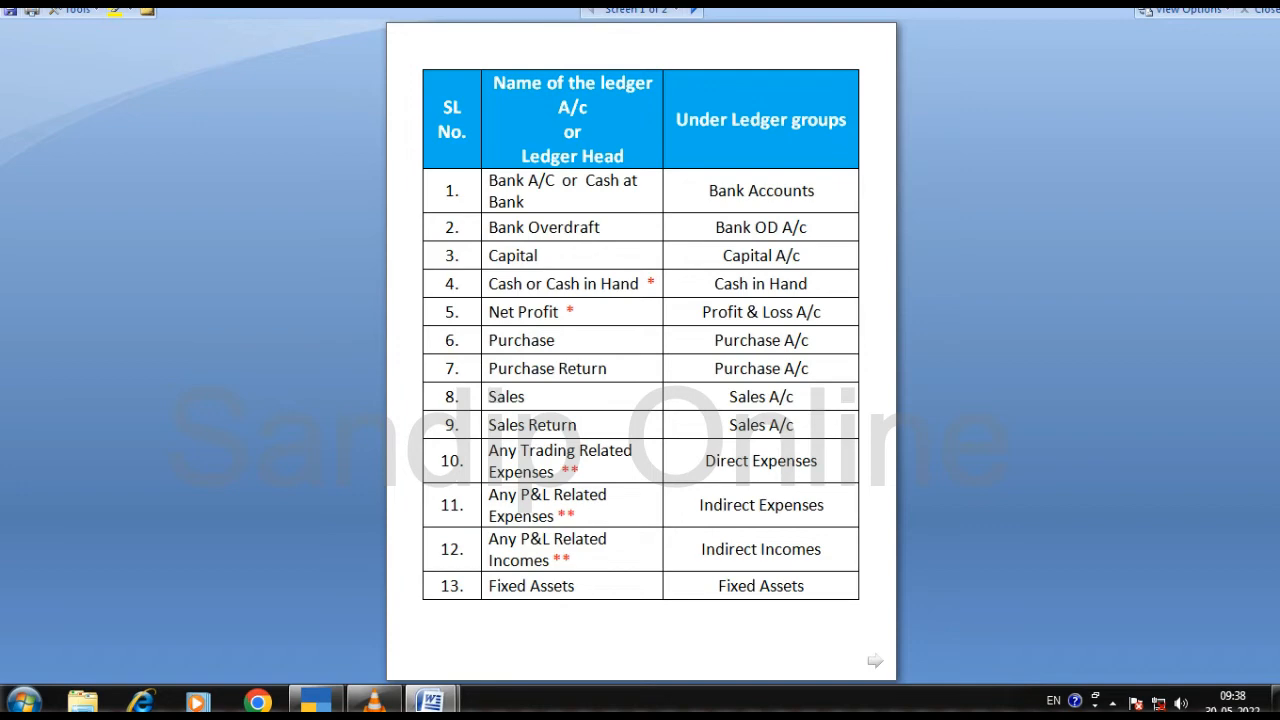
click(694, 10)
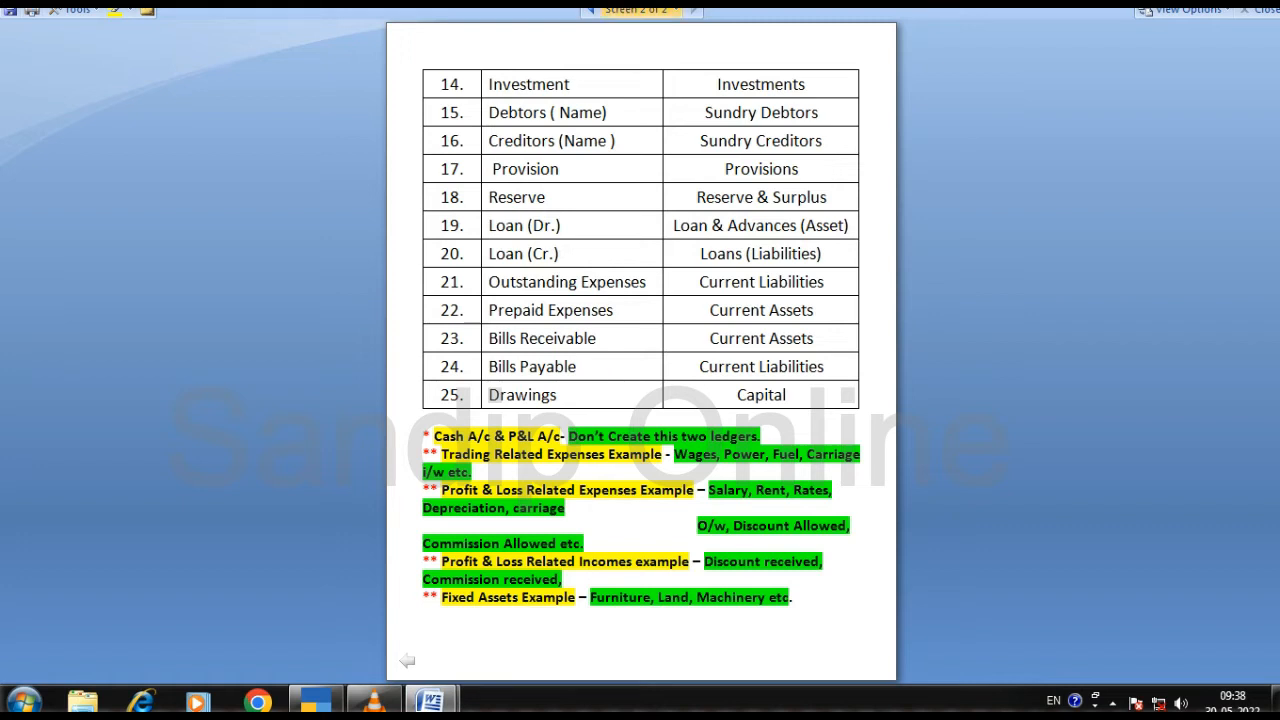
key(Page_Up)
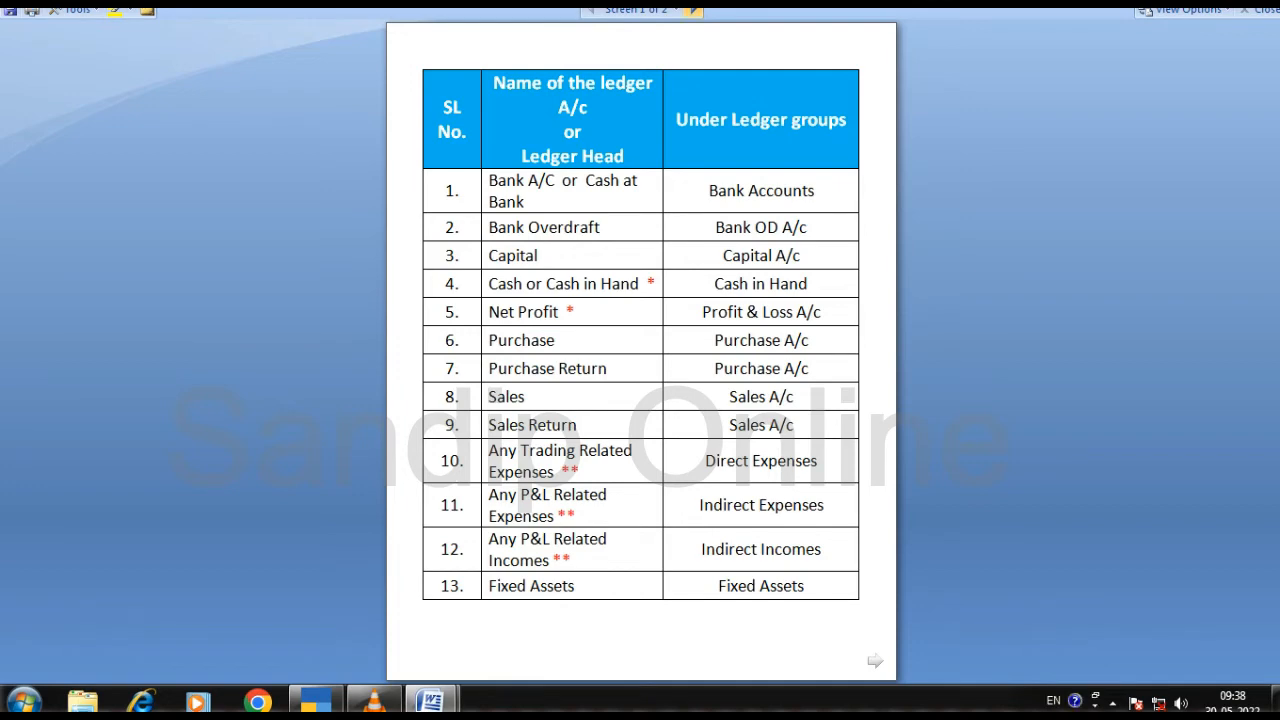
click(693, 9)
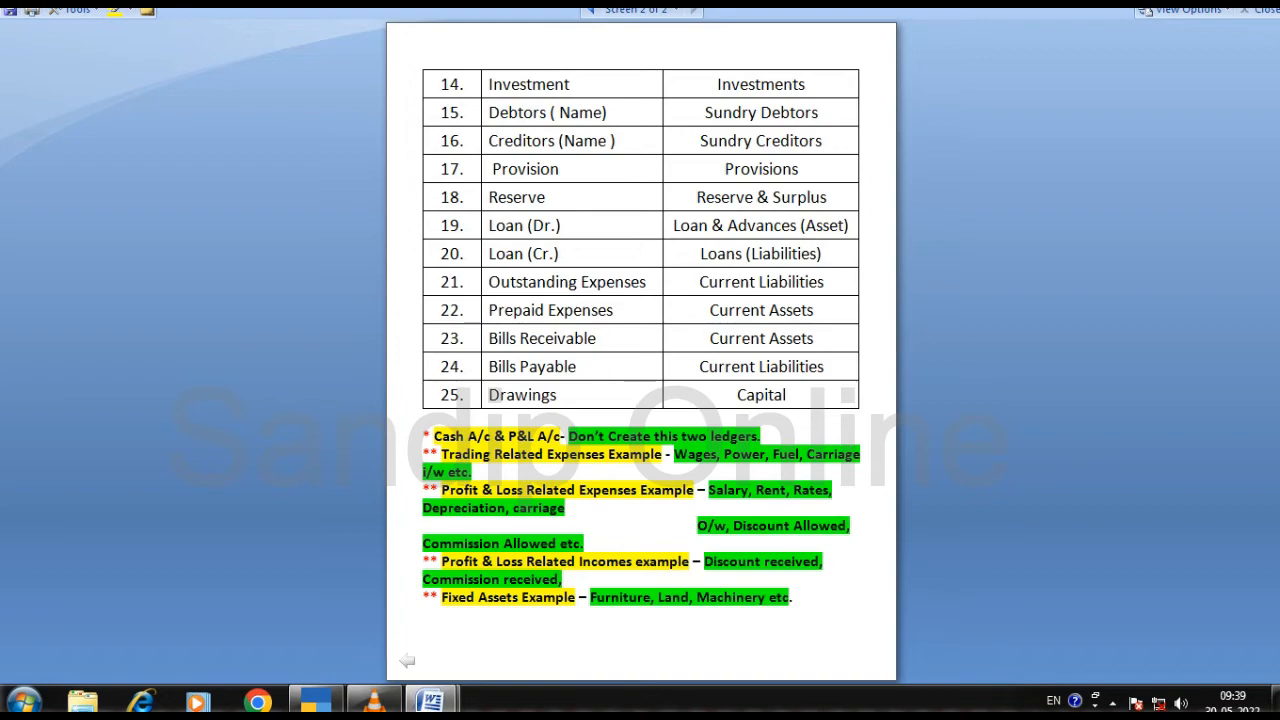
click(1250, 10)
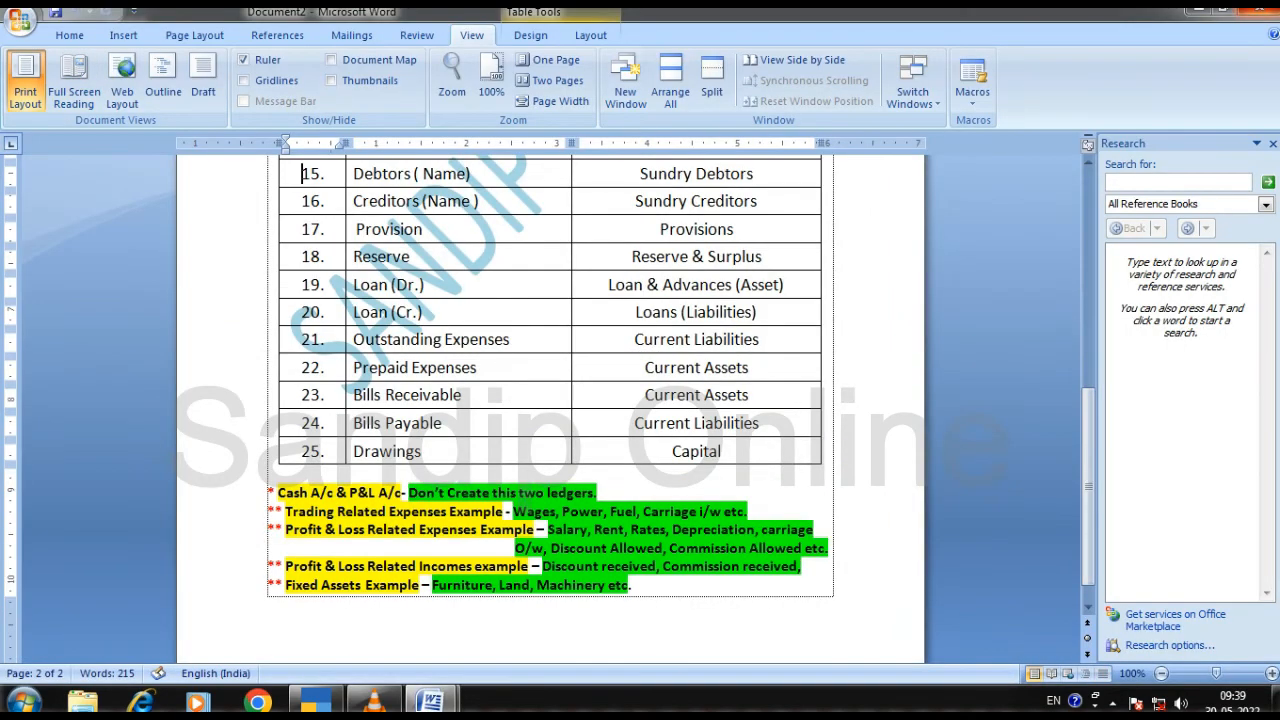
click(1198, 10)
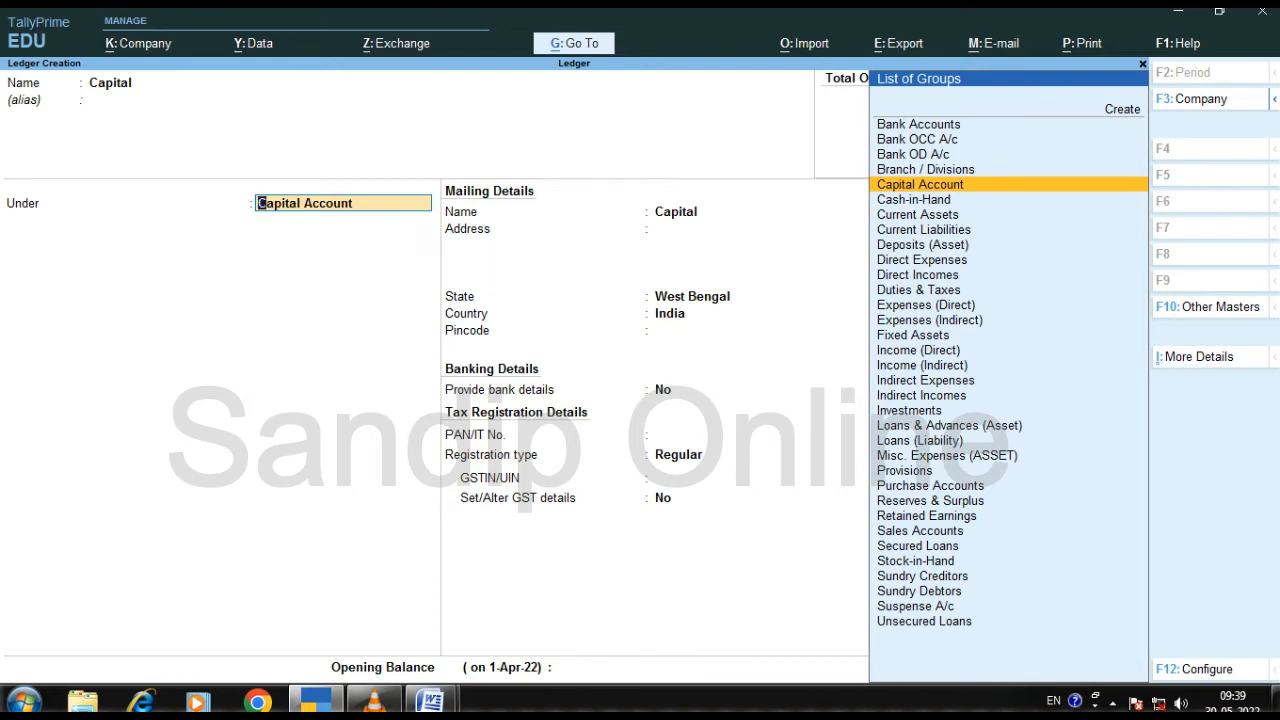
Place the Capital ledger under Capital Account, keep the default mailing and tax details, leave the opening balance blank and save it.
key(Return)
key(Return)
key(Return)
key(Return)
key(Return)
key(Return)
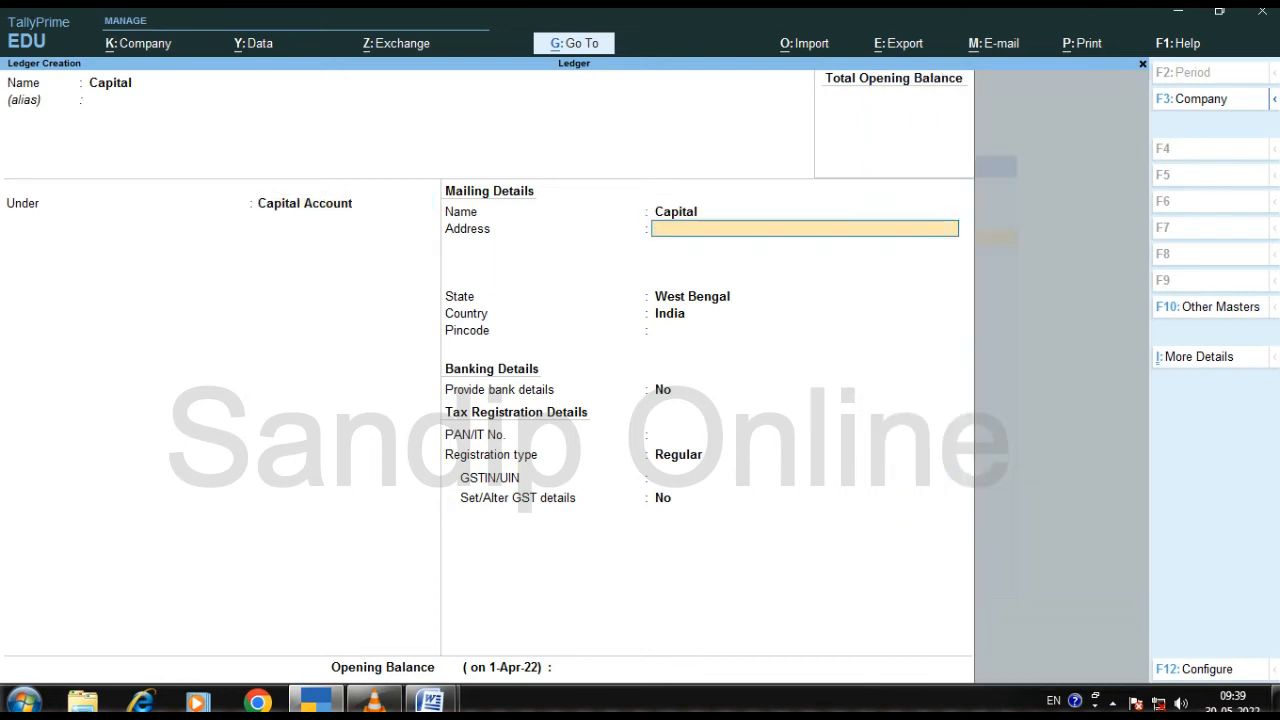
key(Return)
key(Return)
key(Return)
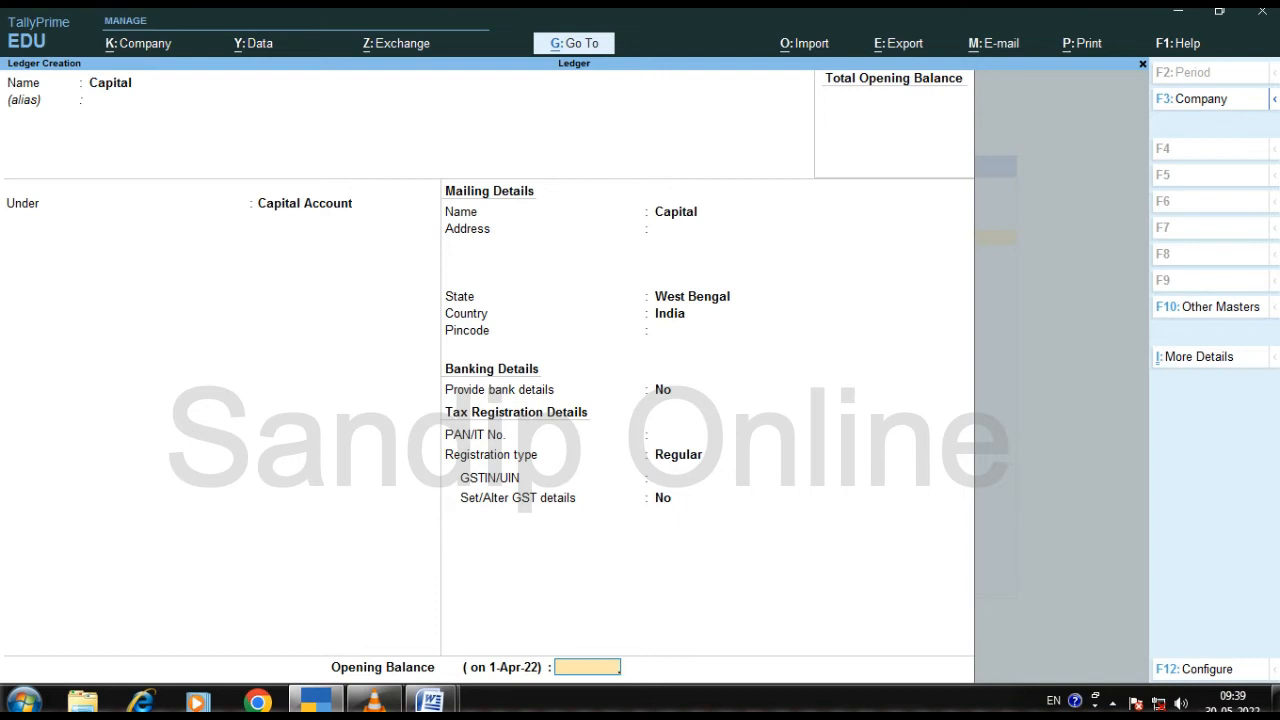
key(Return)
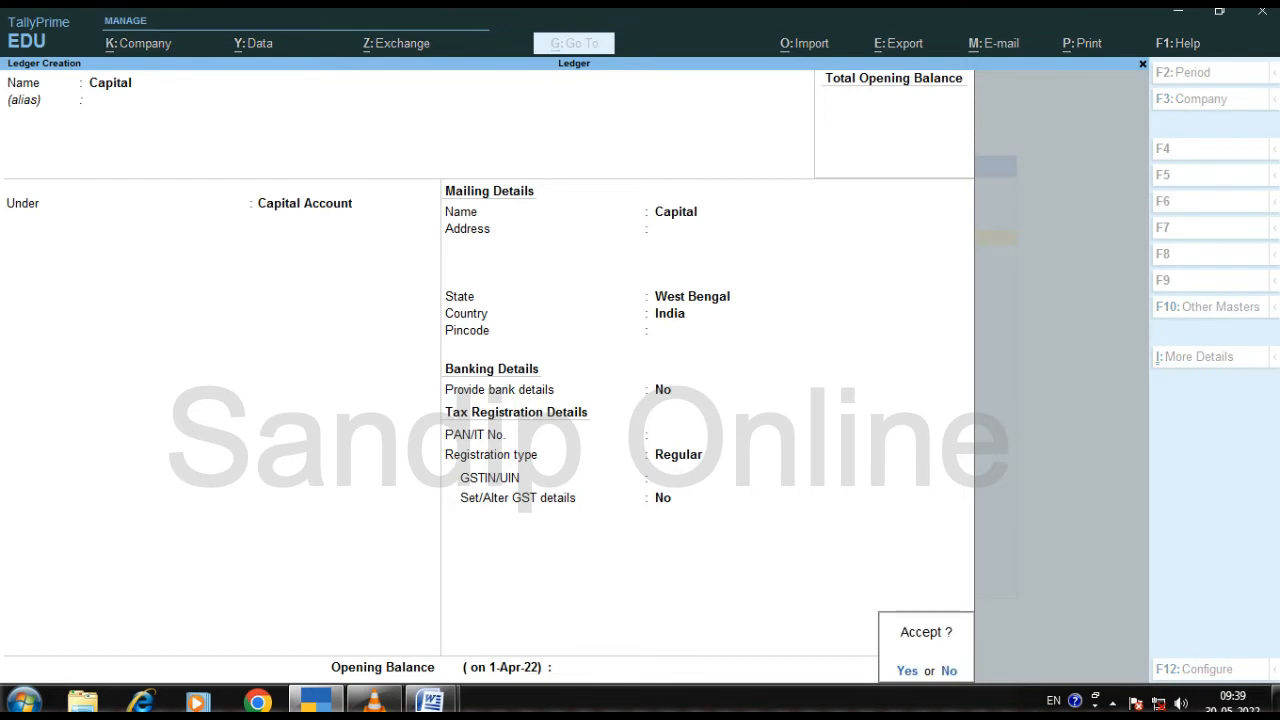
key(Return)
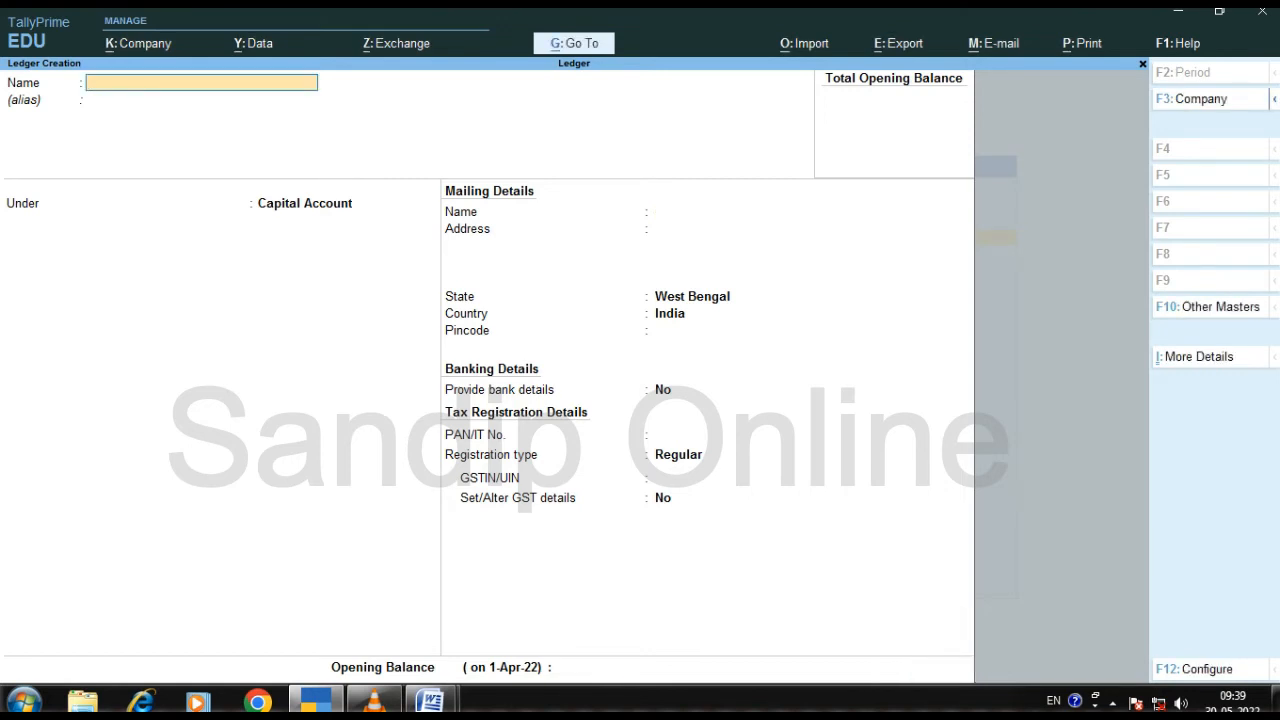
Check the ledger heads in the ac Word document and name the new ledger Wages, leaving its alias blank.
mouse_move(430, 700)
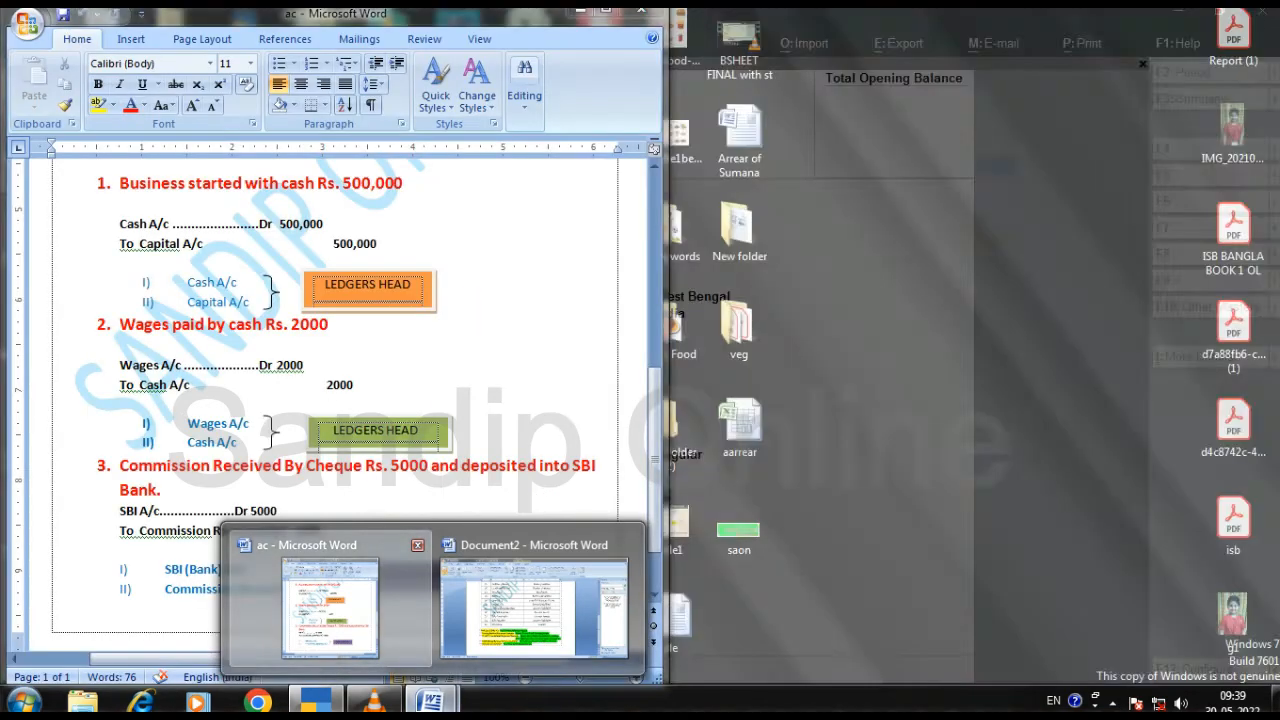
click(330, 608)
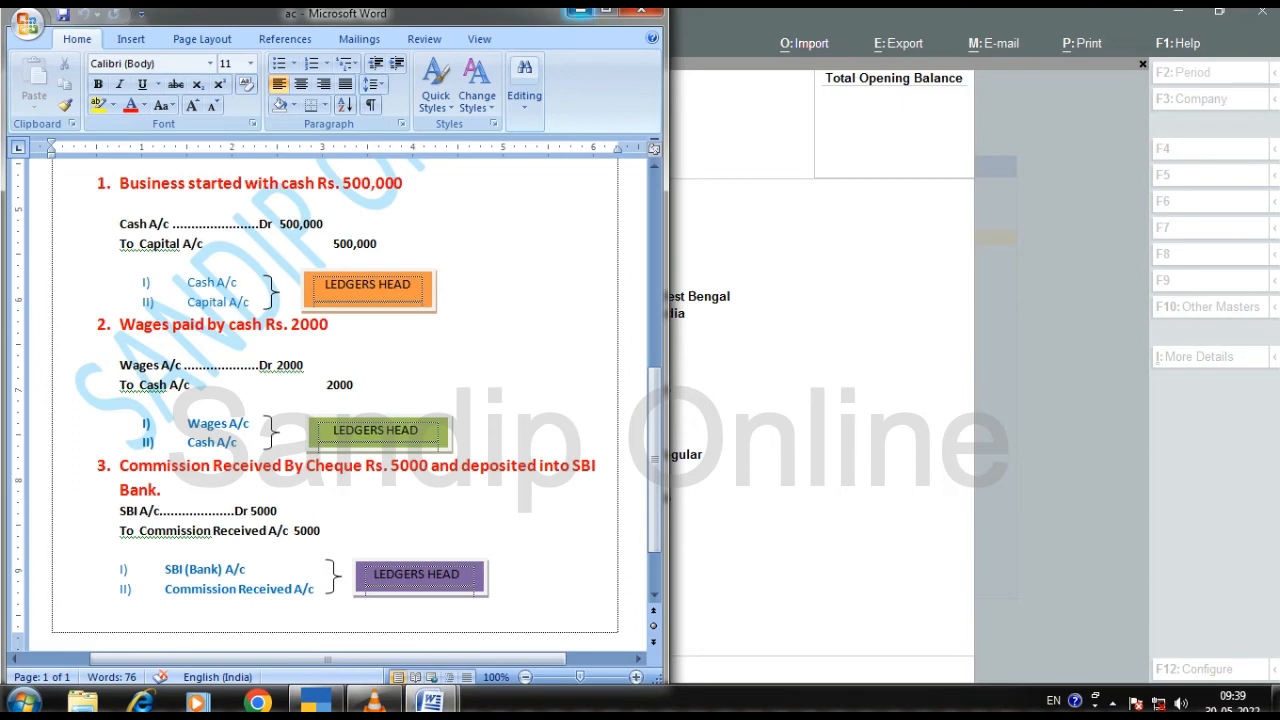
click(580, 10)
text(Wages)
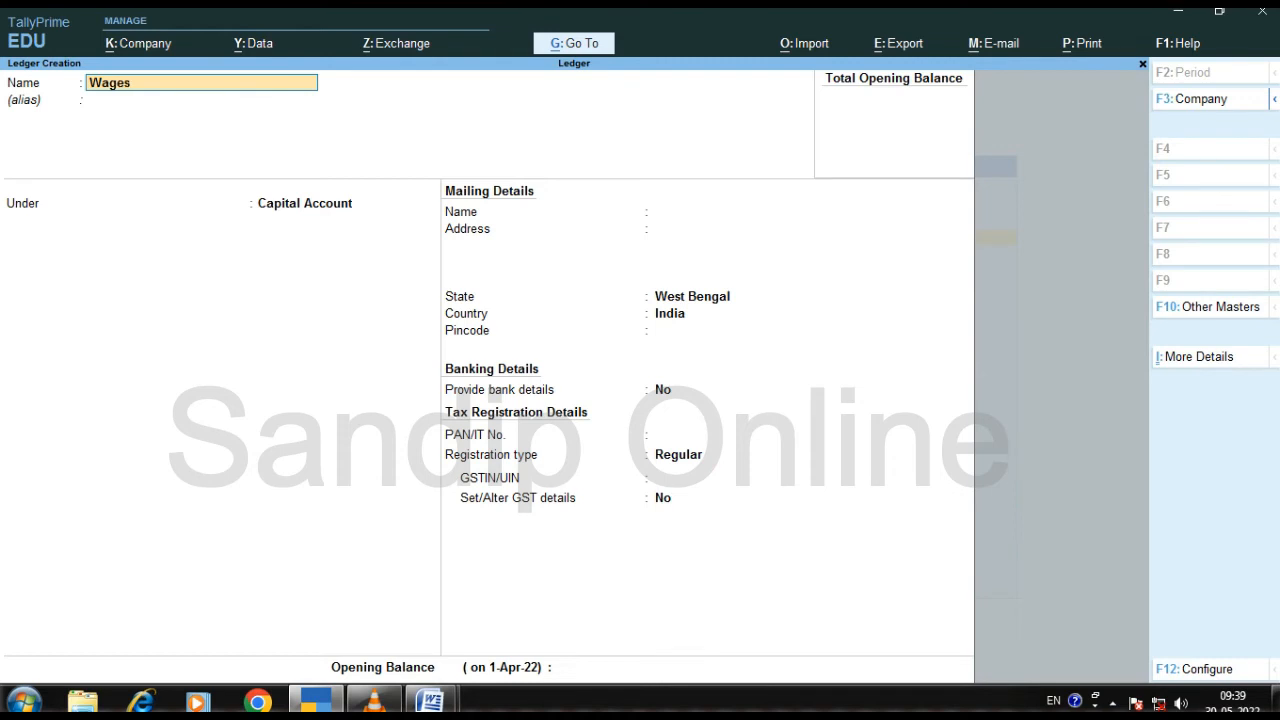
key(Return)
key(Return)
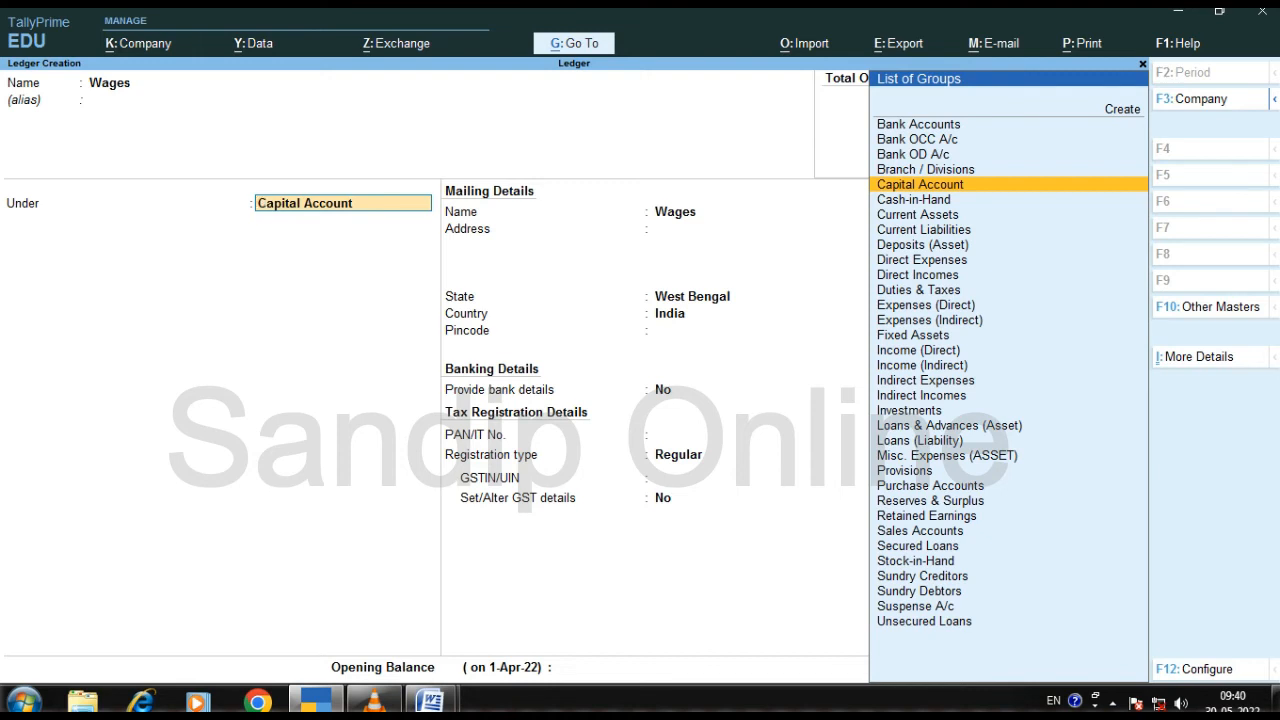
Place the Wages ledger under Direct Expenses and set its type of ledger to Not Applicable.
text(D)
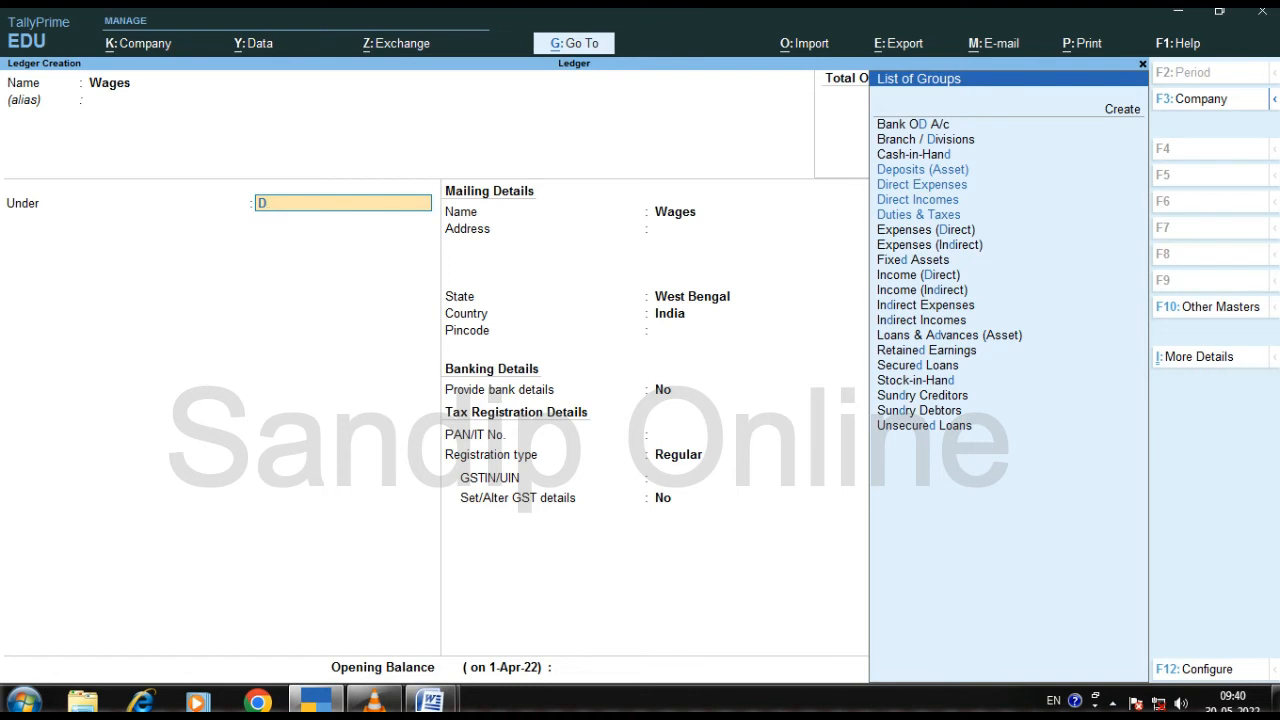
key(Down)
key(Down)
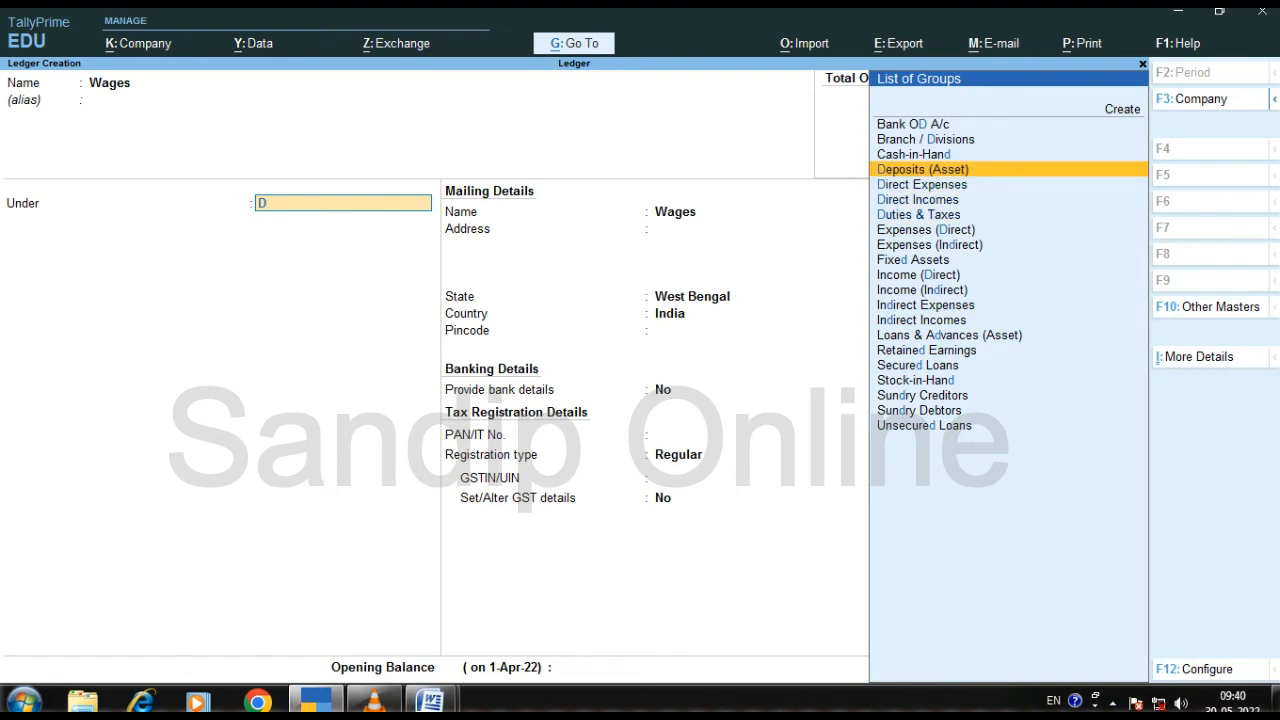
key(Return)
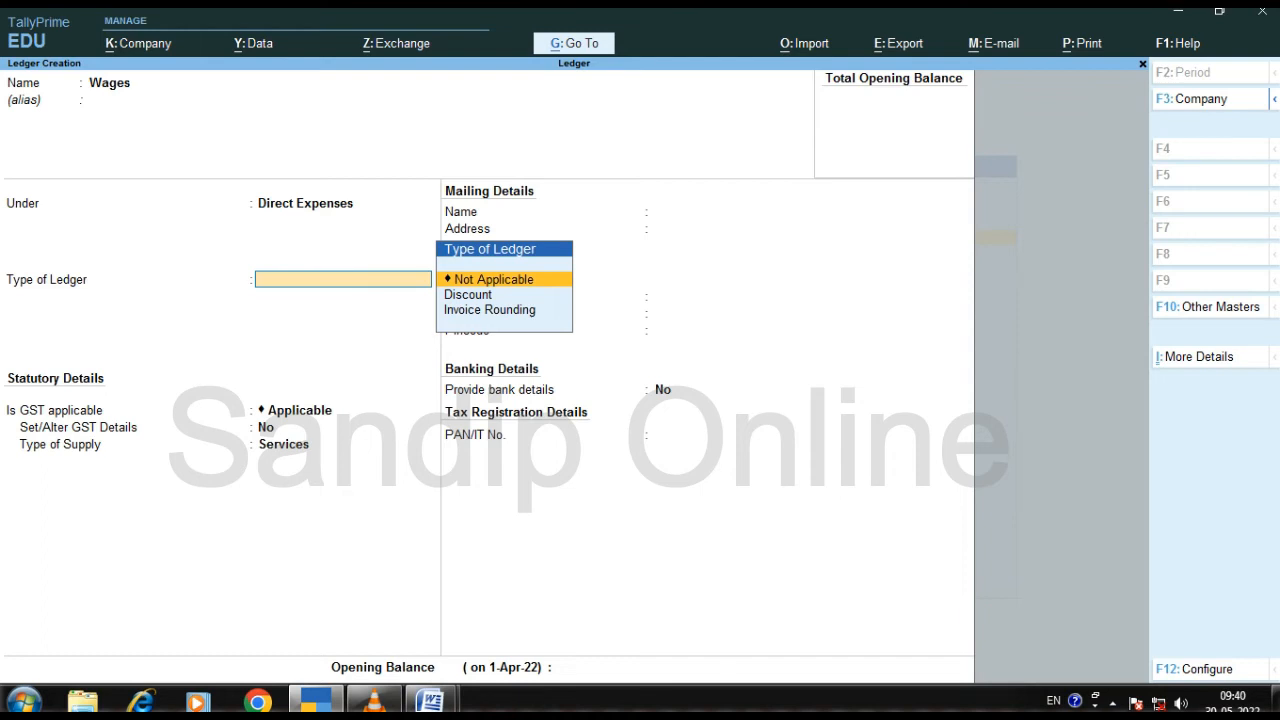
key(Return)
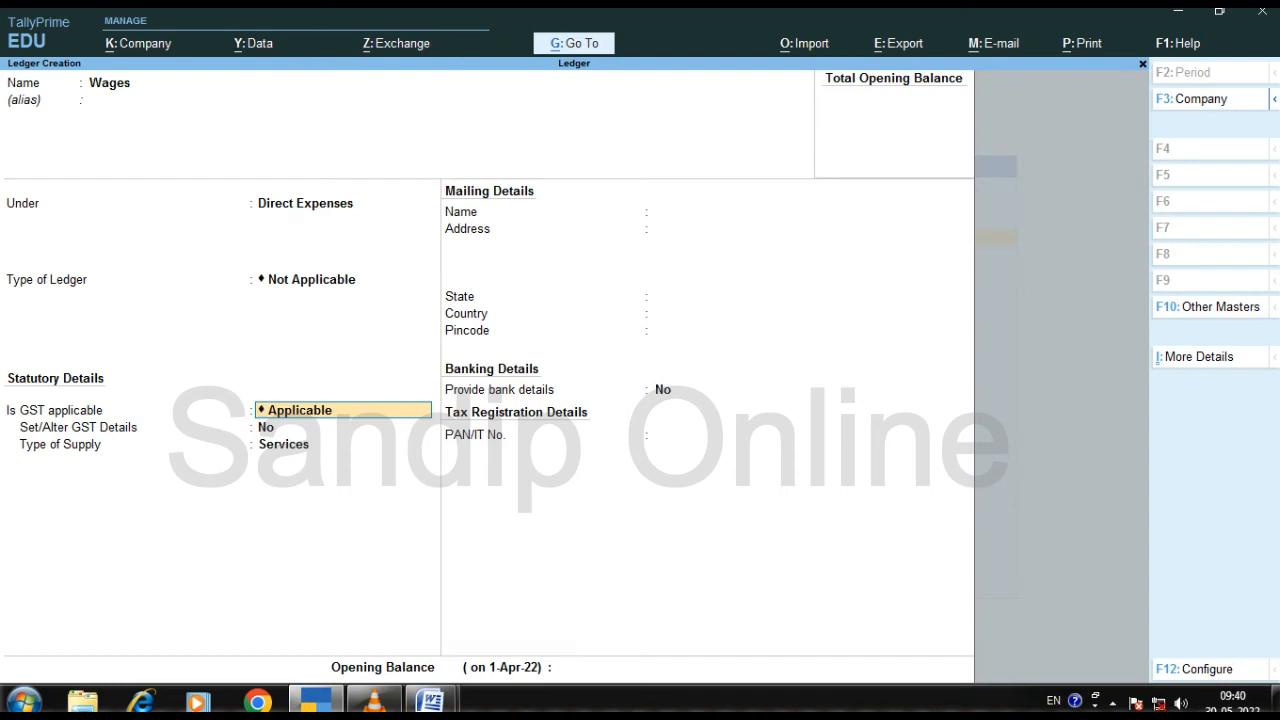
Set GST to Not Applicable for the Wages ledger, keep the remaining defaults with a blank opening balance, and save it.
key(BackSpace)
key(Down)
key(Down)
key(Return)
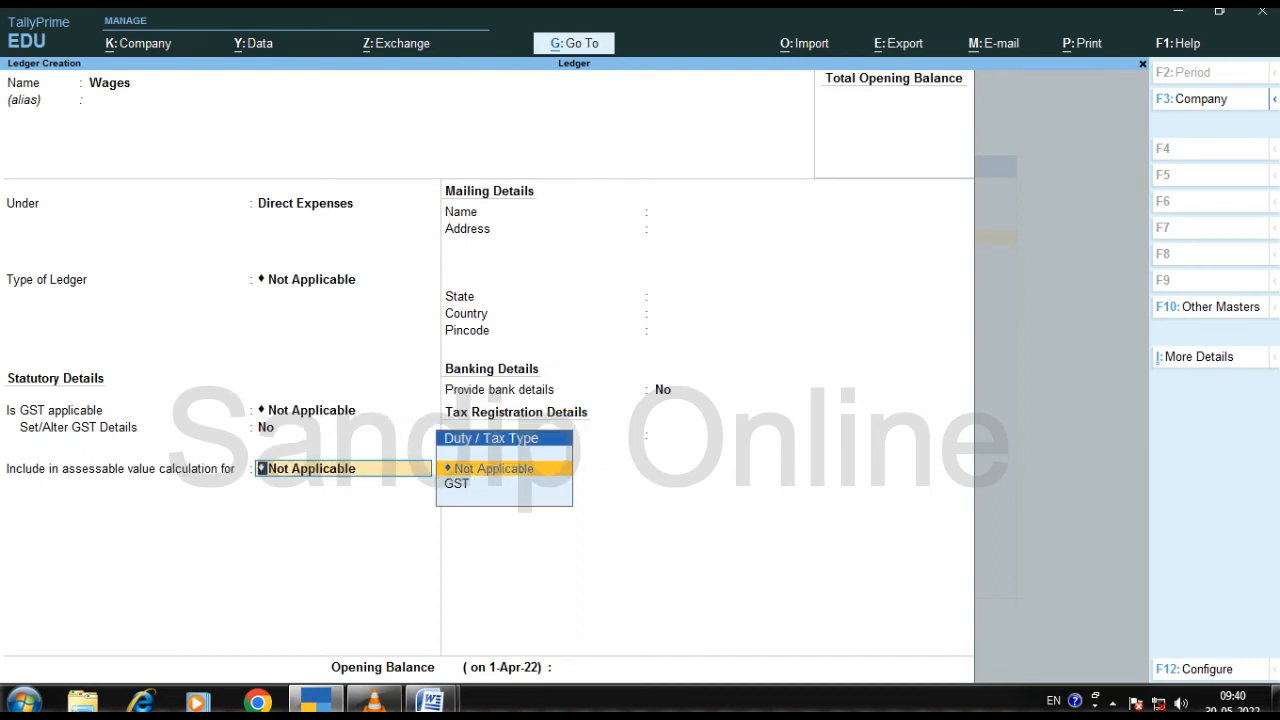
key(Return)
key(Return)
key(Return)
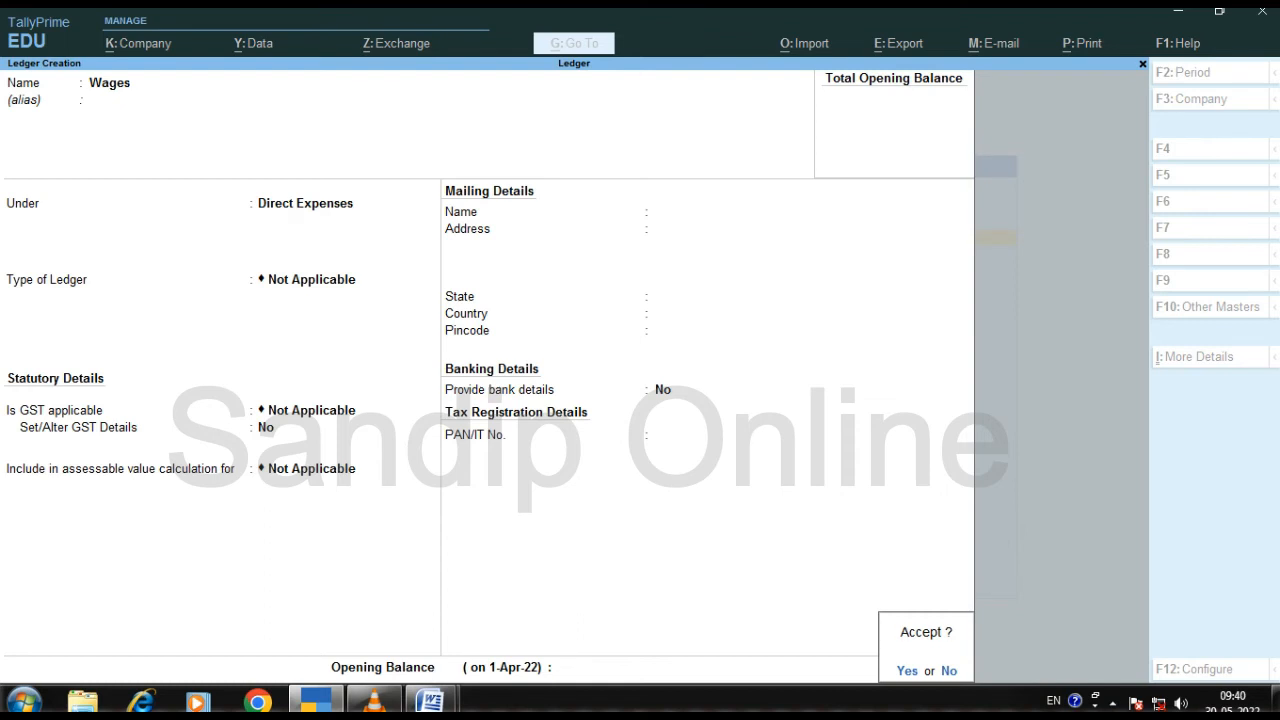
key(Return)
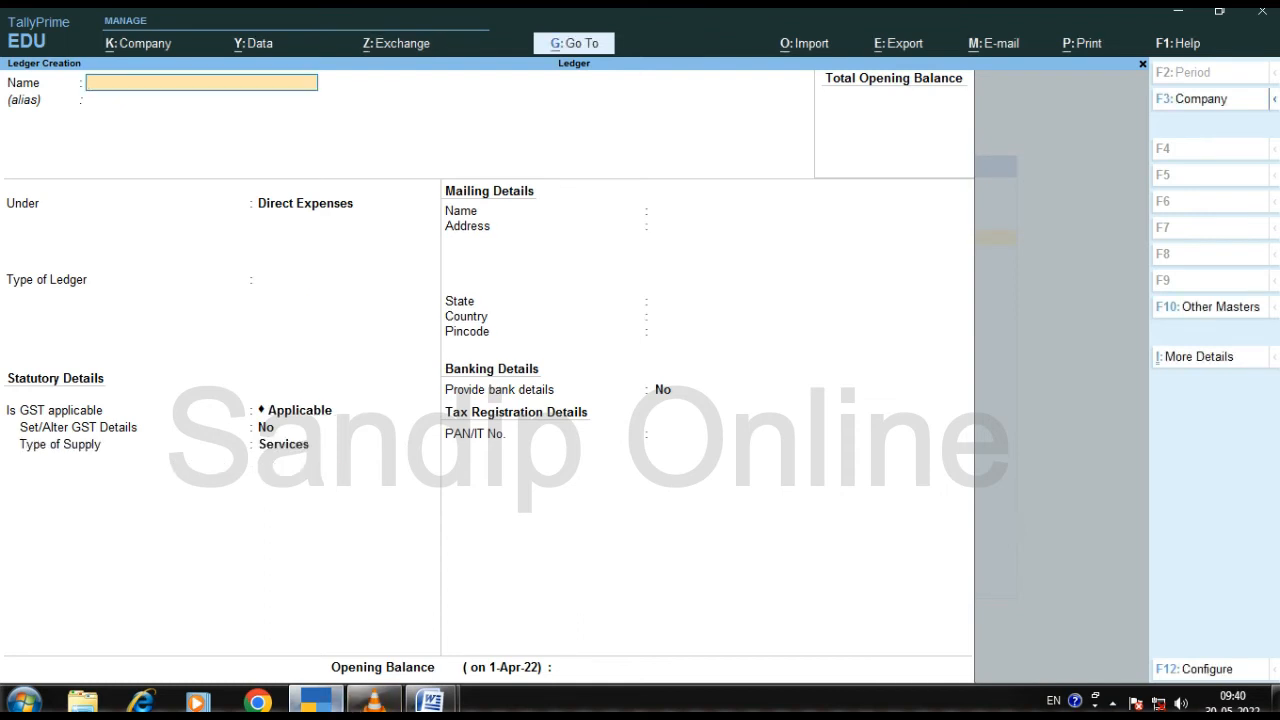
Consult the third journal entry in the ac Word document and name the new ledger SBI, without an alias.
mouse_move(316, 700)
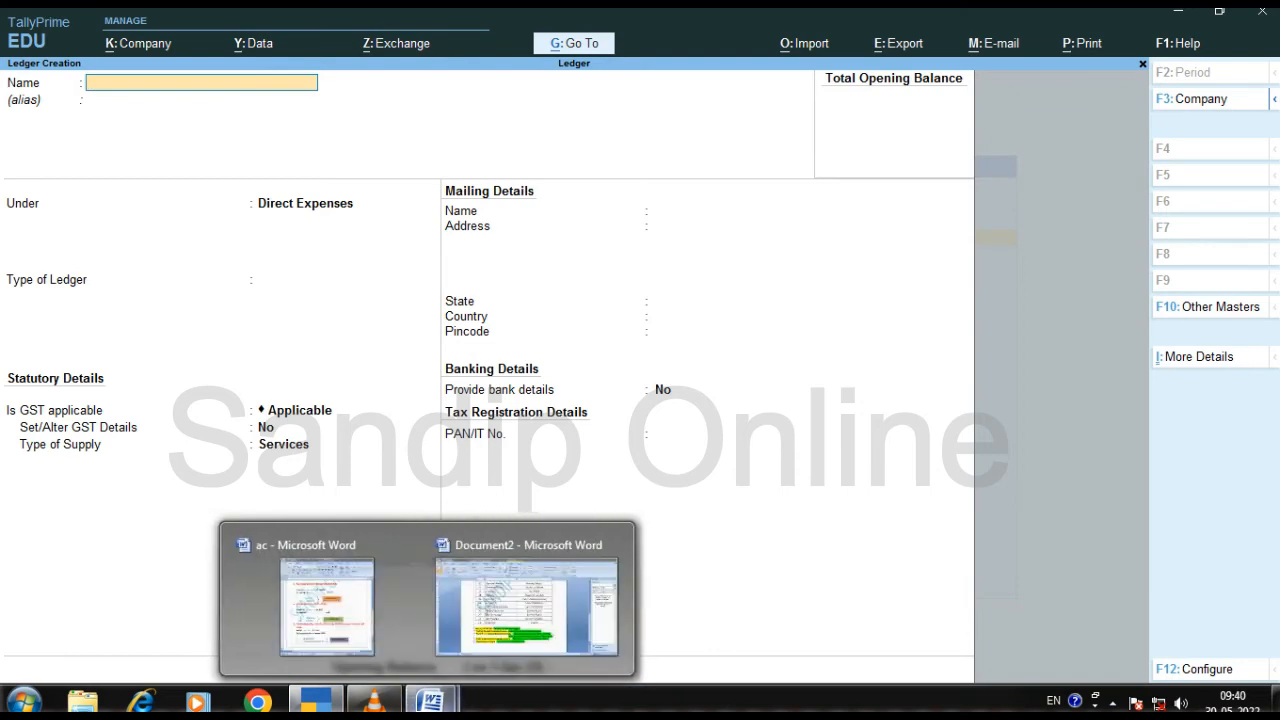
click(430, 700)
click(330, 600)
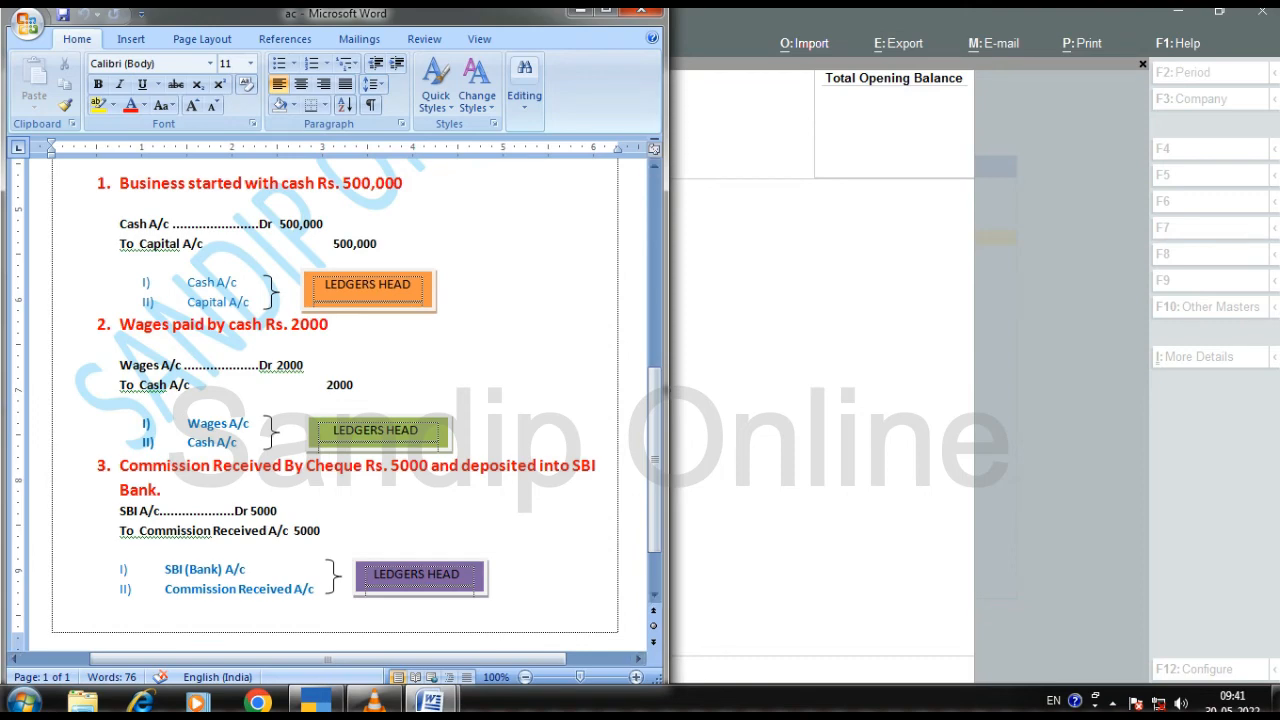
click(580, 10)
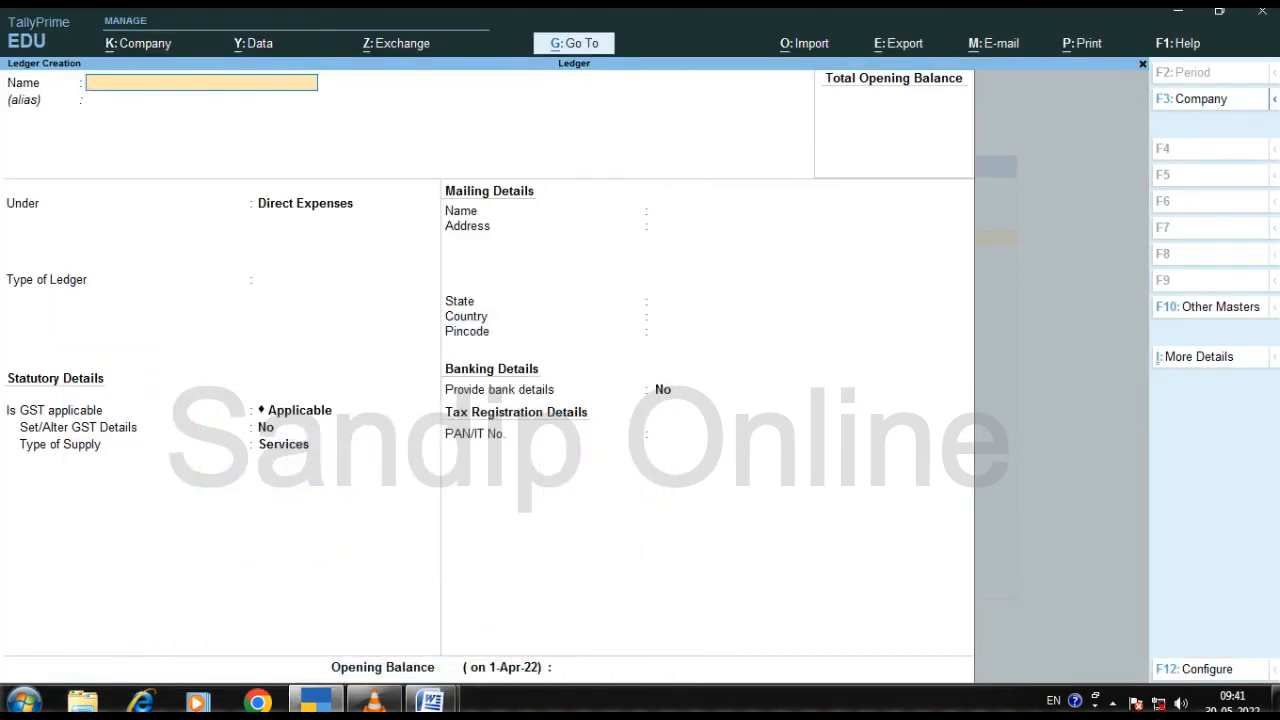
text(SBI)
key(Return)
key(Return)
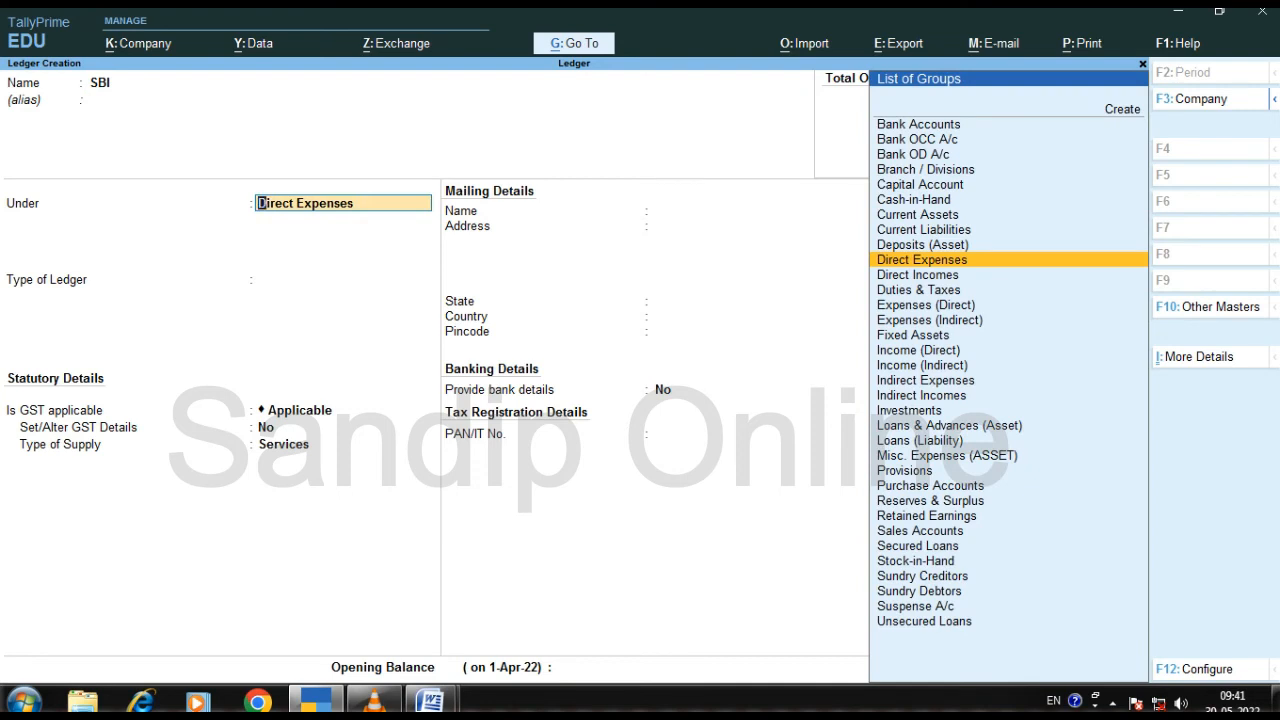
Place the SBI ledger under Bank Accounts, keep the default bank details and a blank opening balance, and save it.
text(B)
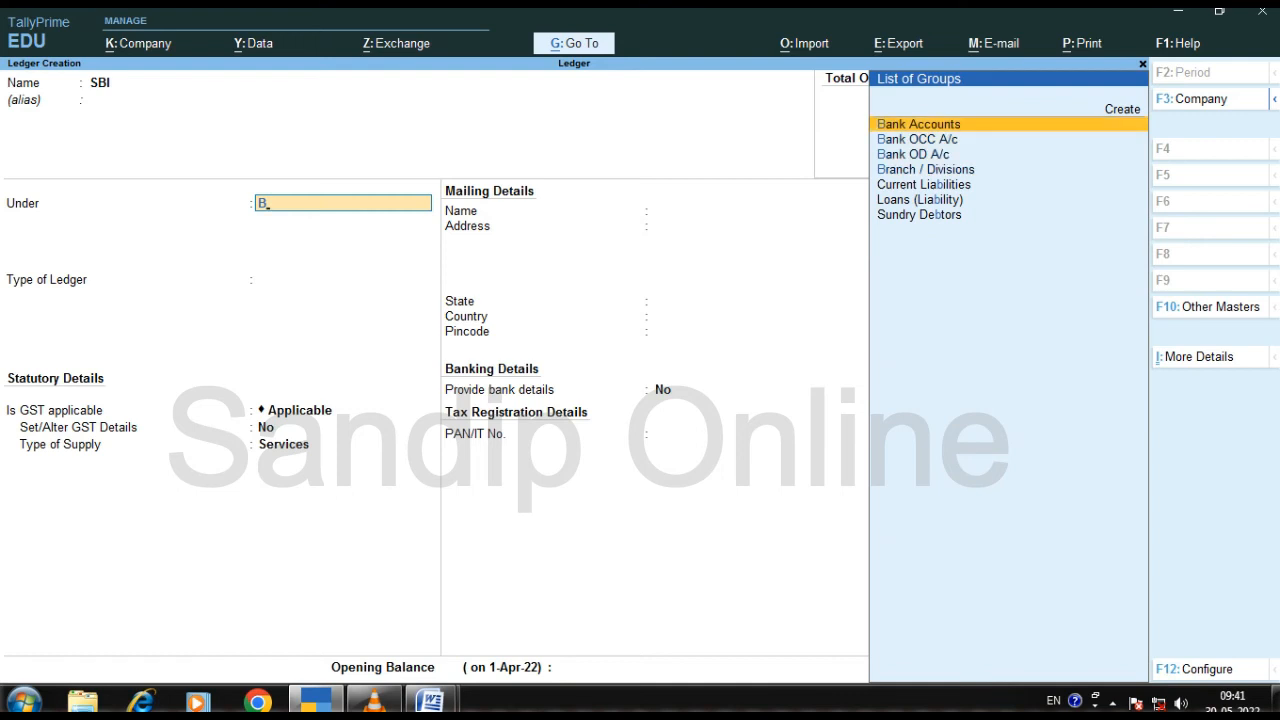
key(Return)
key(Return)
key(Return)
key(Return)
key(Return)
key(Return)
key(Return)
key(Return)
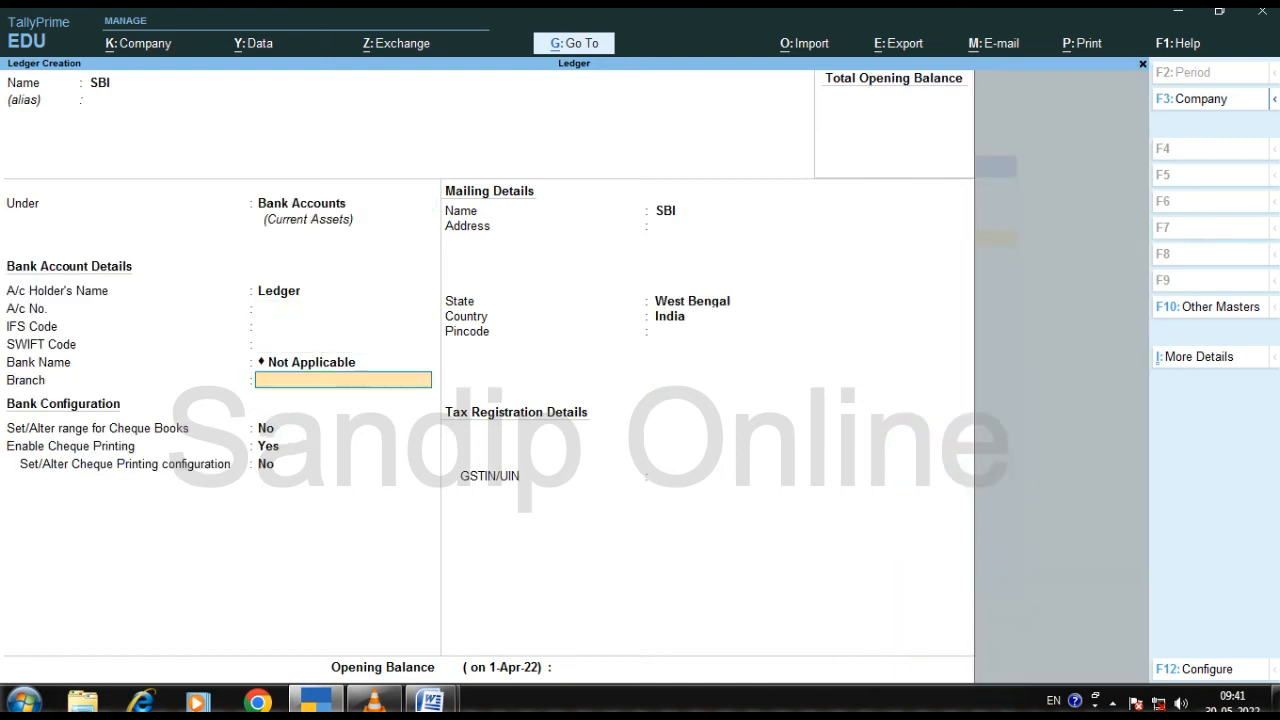
key(Return)
key(Return)
key(Return)
key(Return)
key(Return)
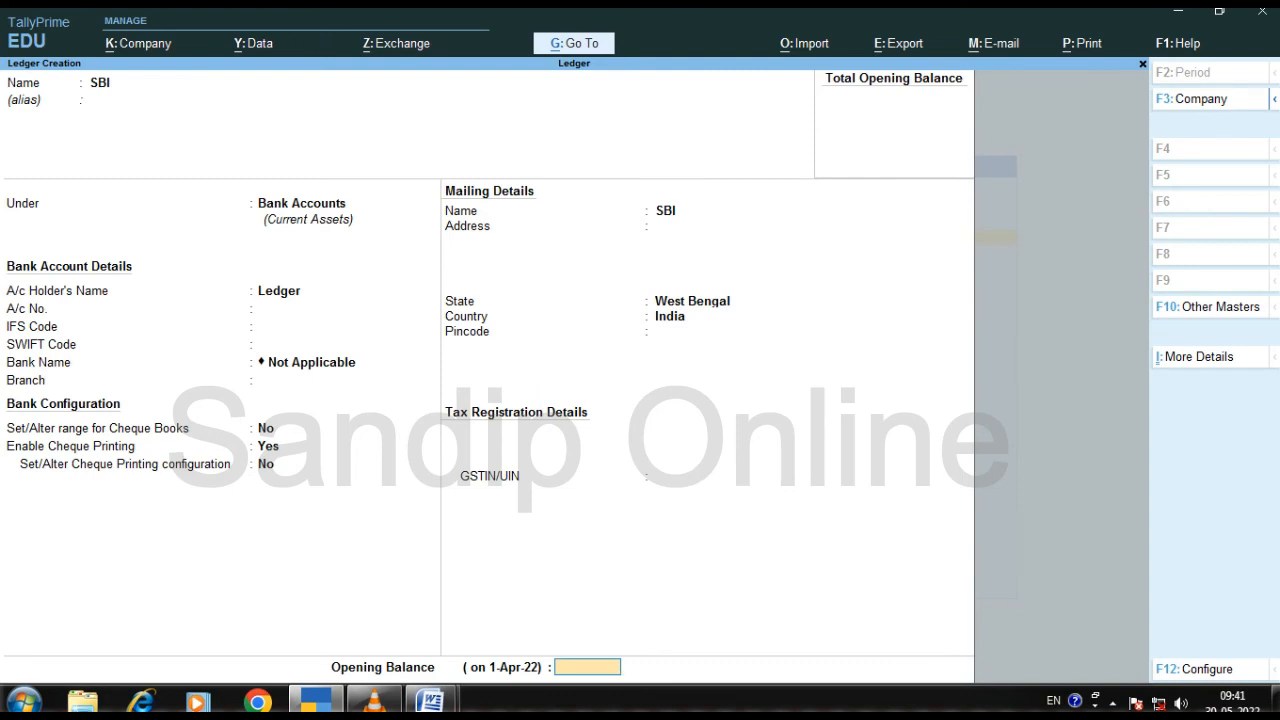
key(Return)
key(Return)
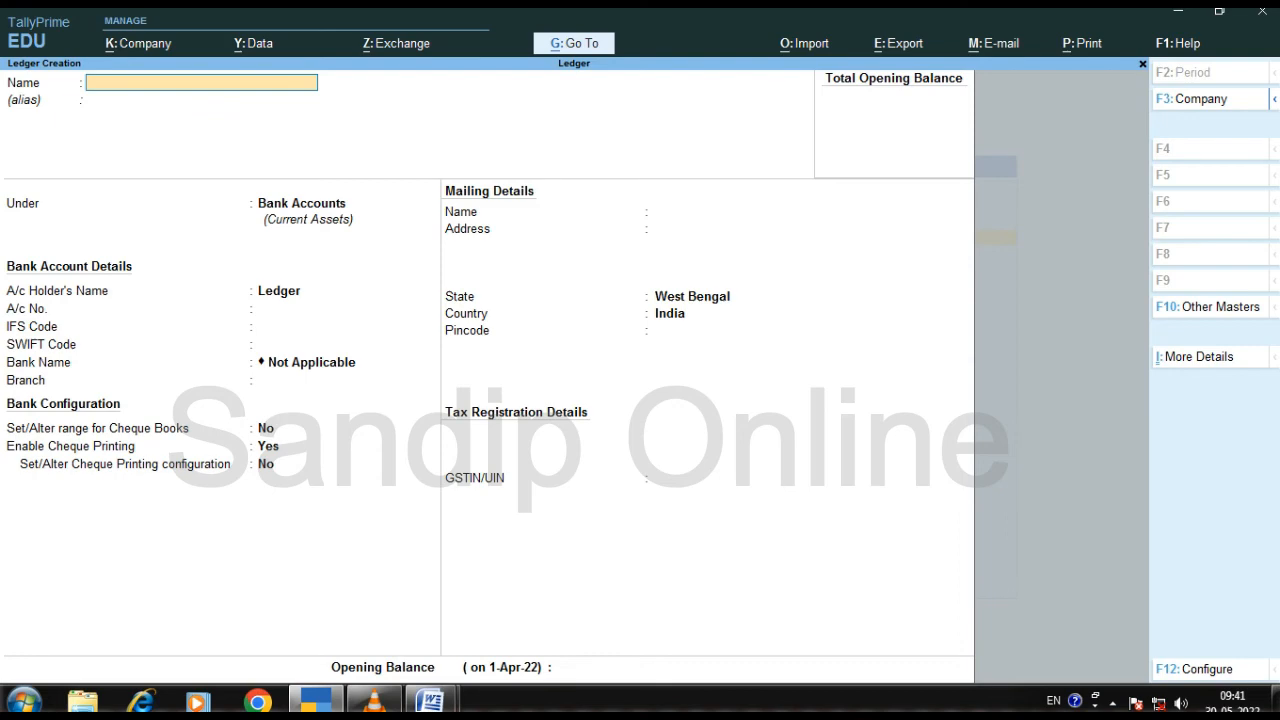
Check the remaining ledger head in the ac Word document and name the new ledger Commission Recd., without an alias.
mouse_move(432, 700)
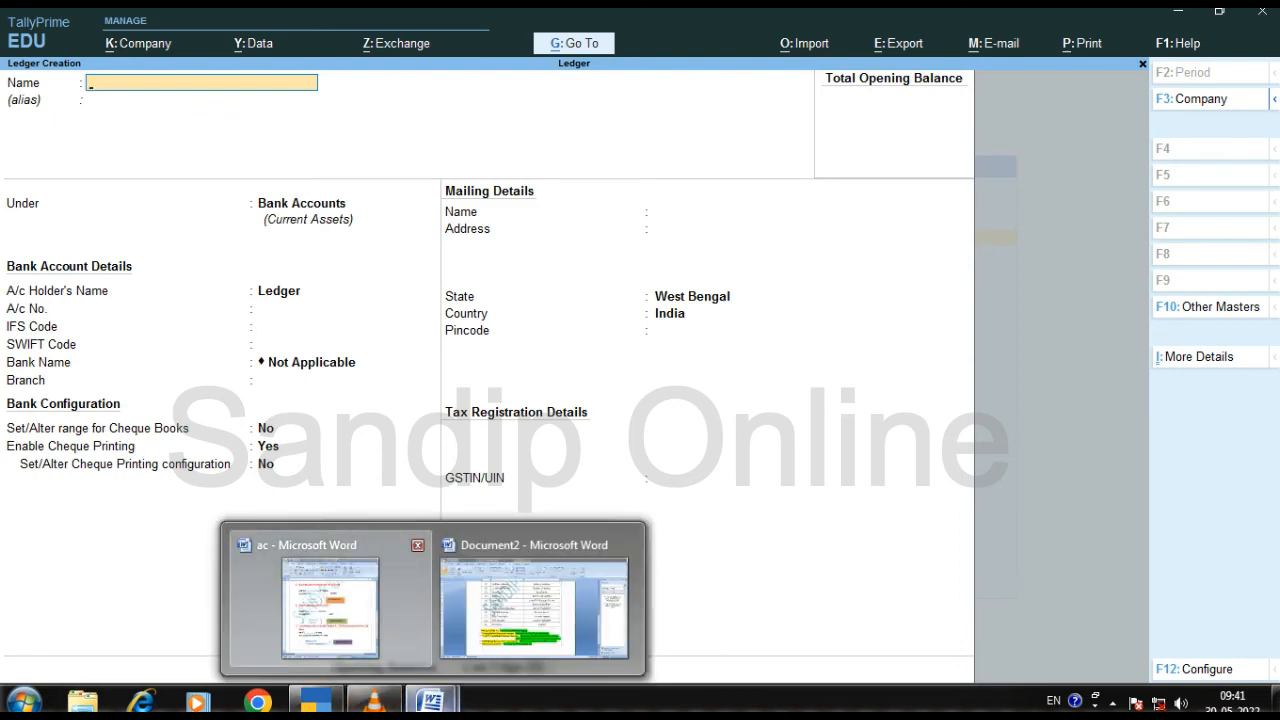
click(330, 600)
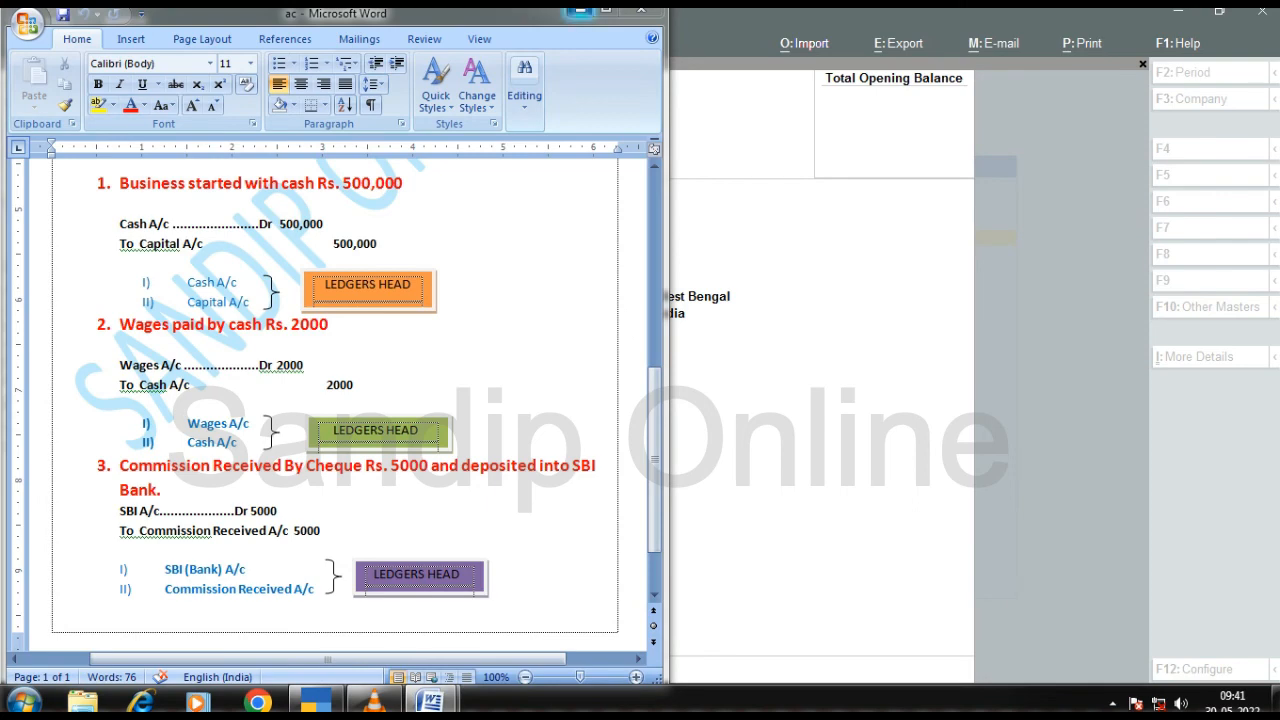
click(580, 12)
text(Coo)
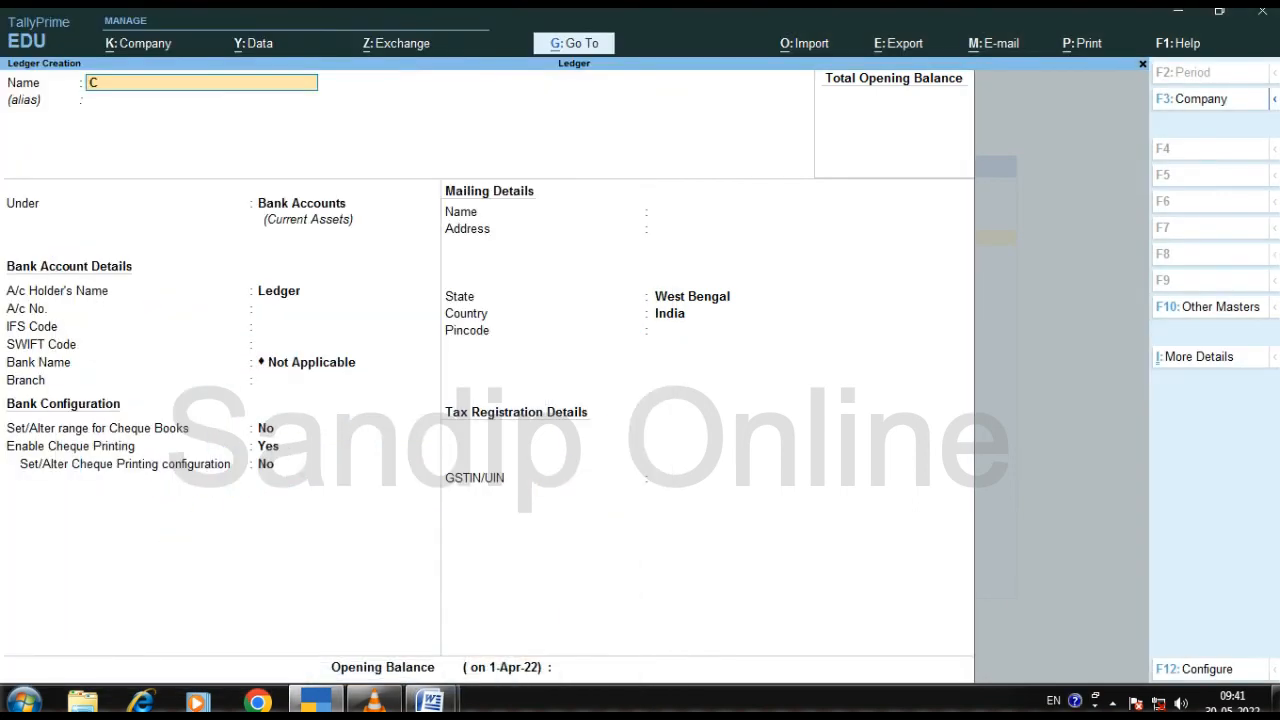
key(BackSpace)
text(mmission Recd.)
key(Return)
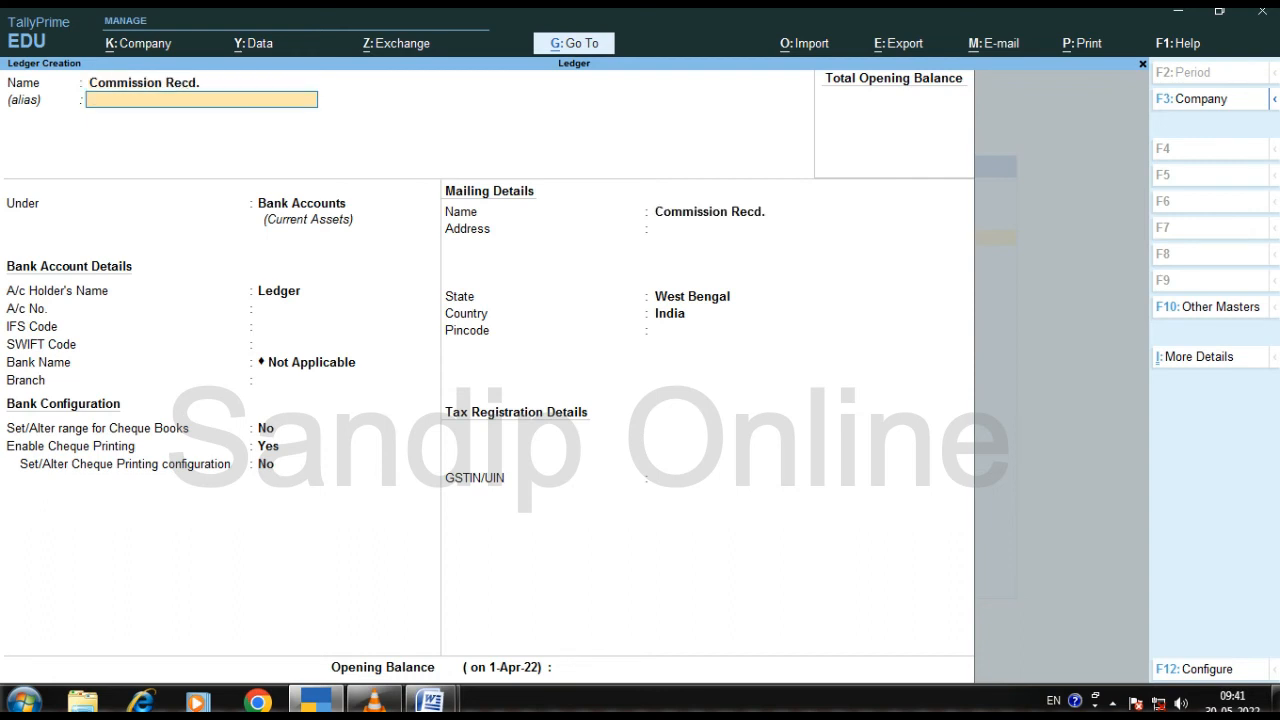
key(Return)
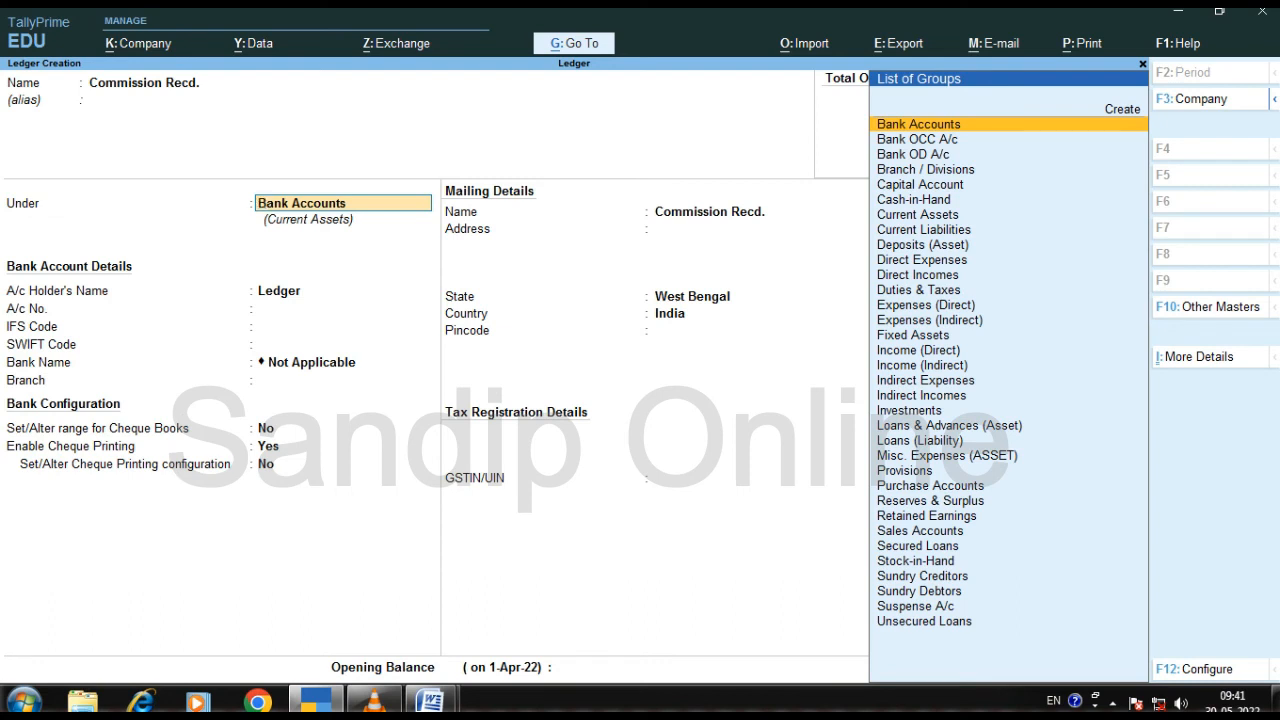
Place the Commission Recd. ledger under Indirect Incomes with its type of ledger set to Not Applicable.
text(i)
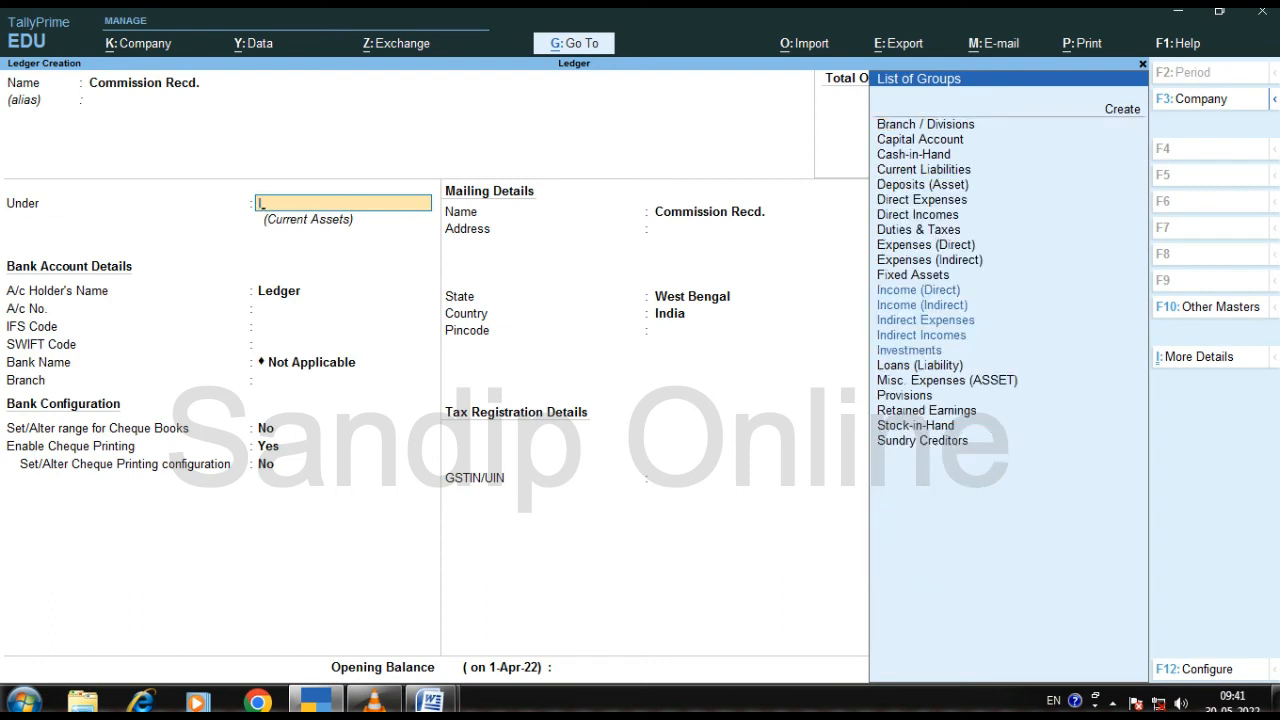
click(921, 335)
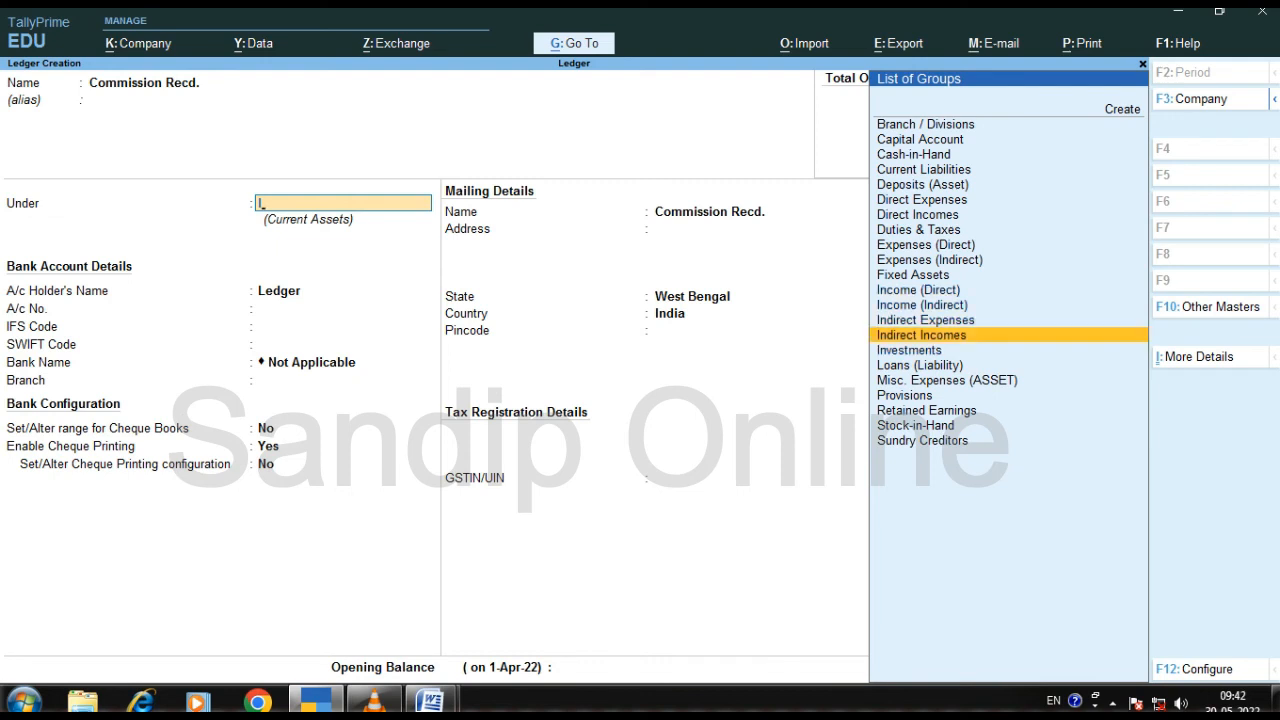
key(Return)
key(Return)
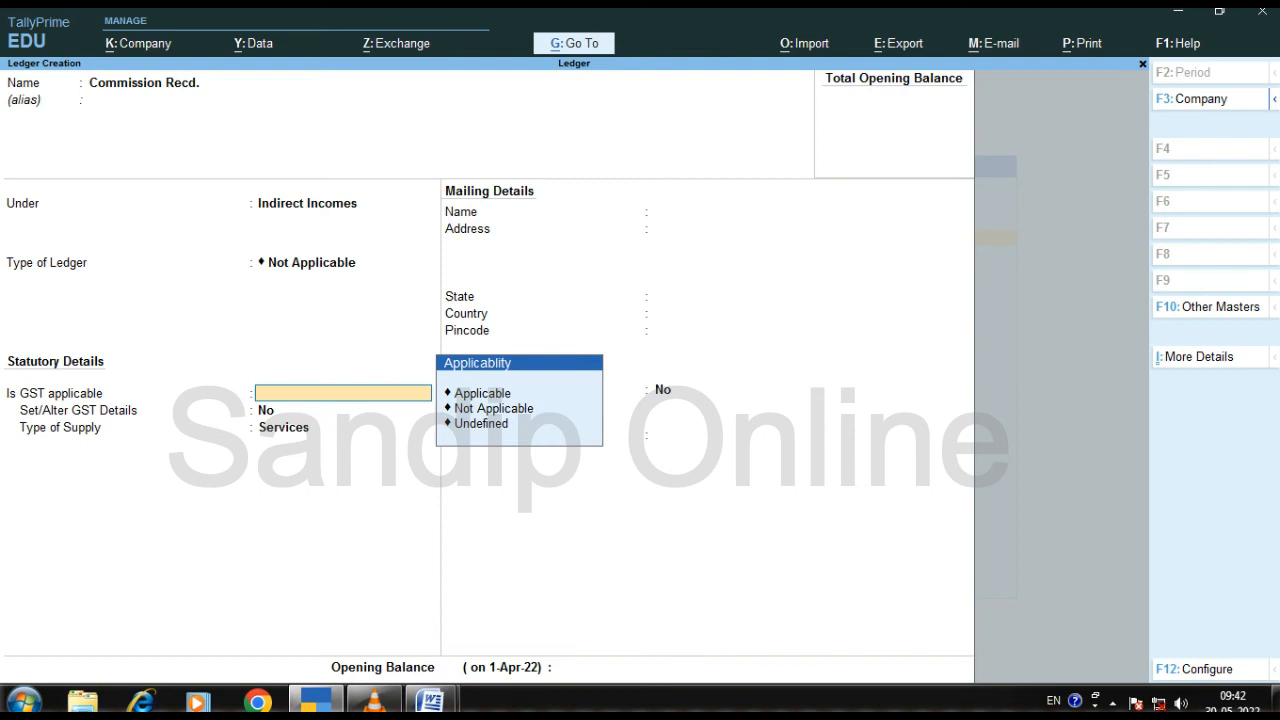
Set GST to Not Applicable for the Commission Recd. ledger, keep the remaining defaults and save it.
key(Down)
key(Return)
key(Return)
key(Return)
key(Return)
key(Return)
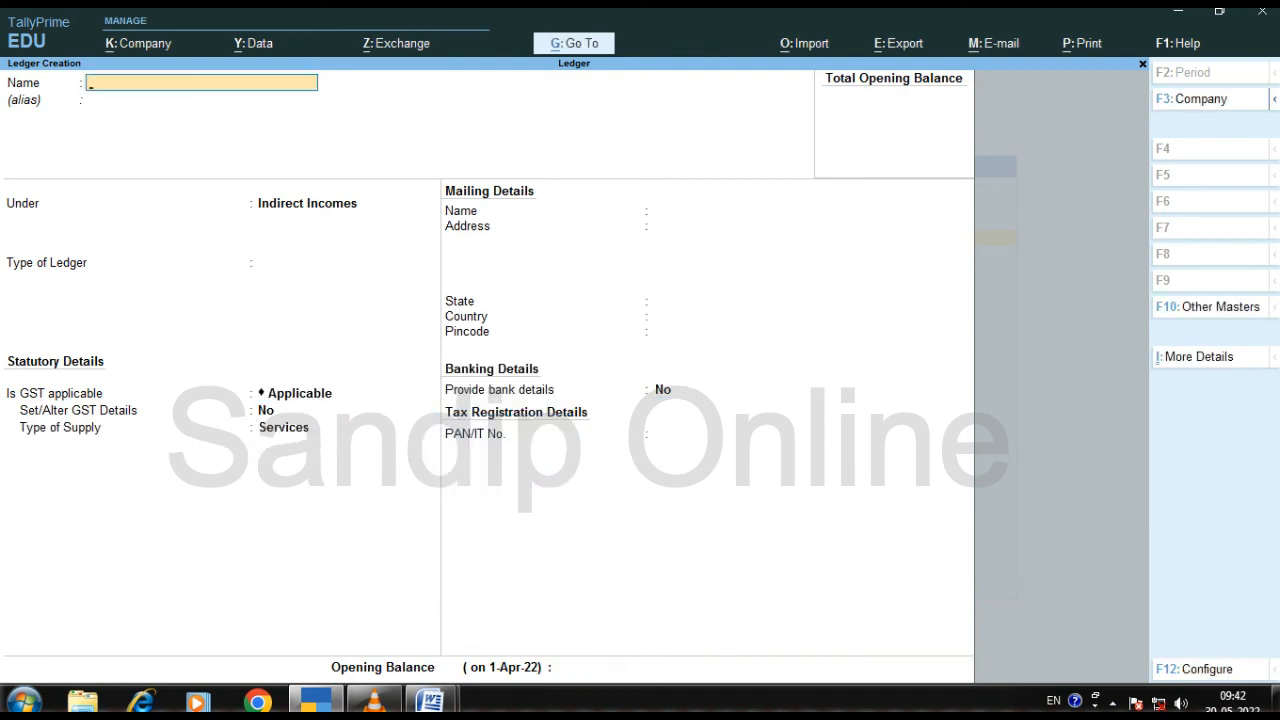
Leave ledger creation and return to the Gateway of Tally without quitting the program.
key(Escape)
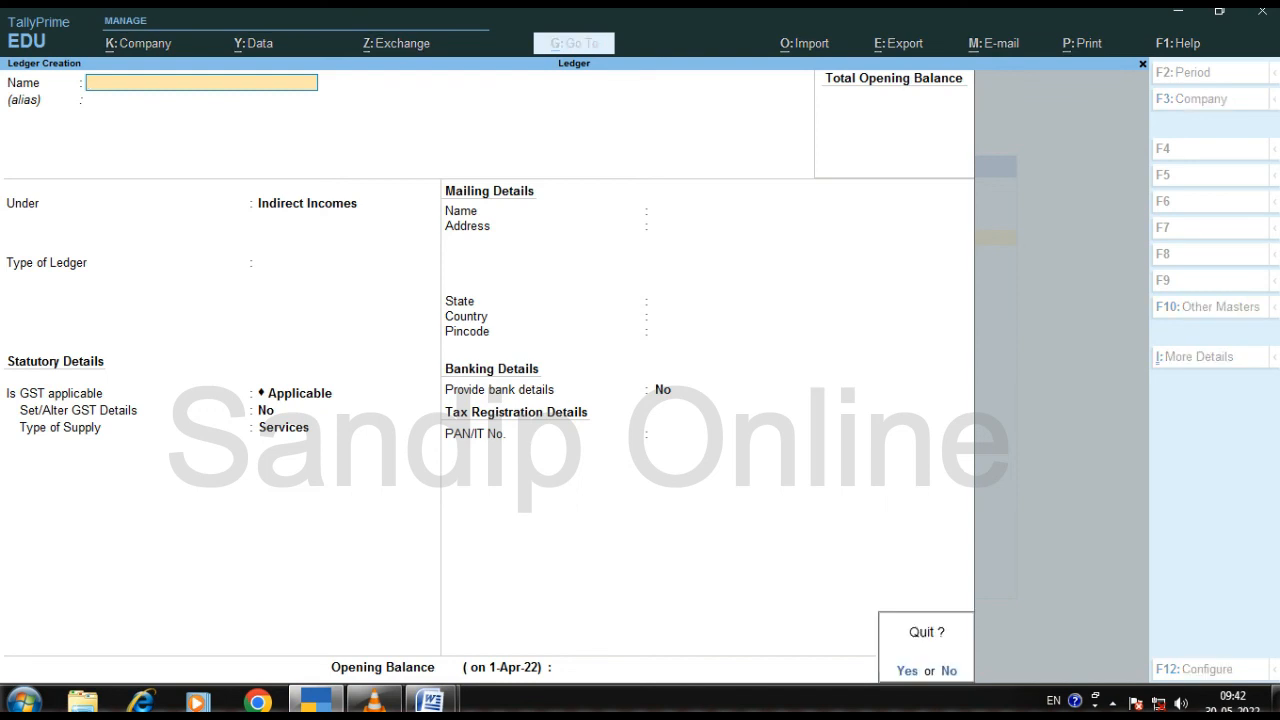
key(Return)
key(Escape)
key(Escape)
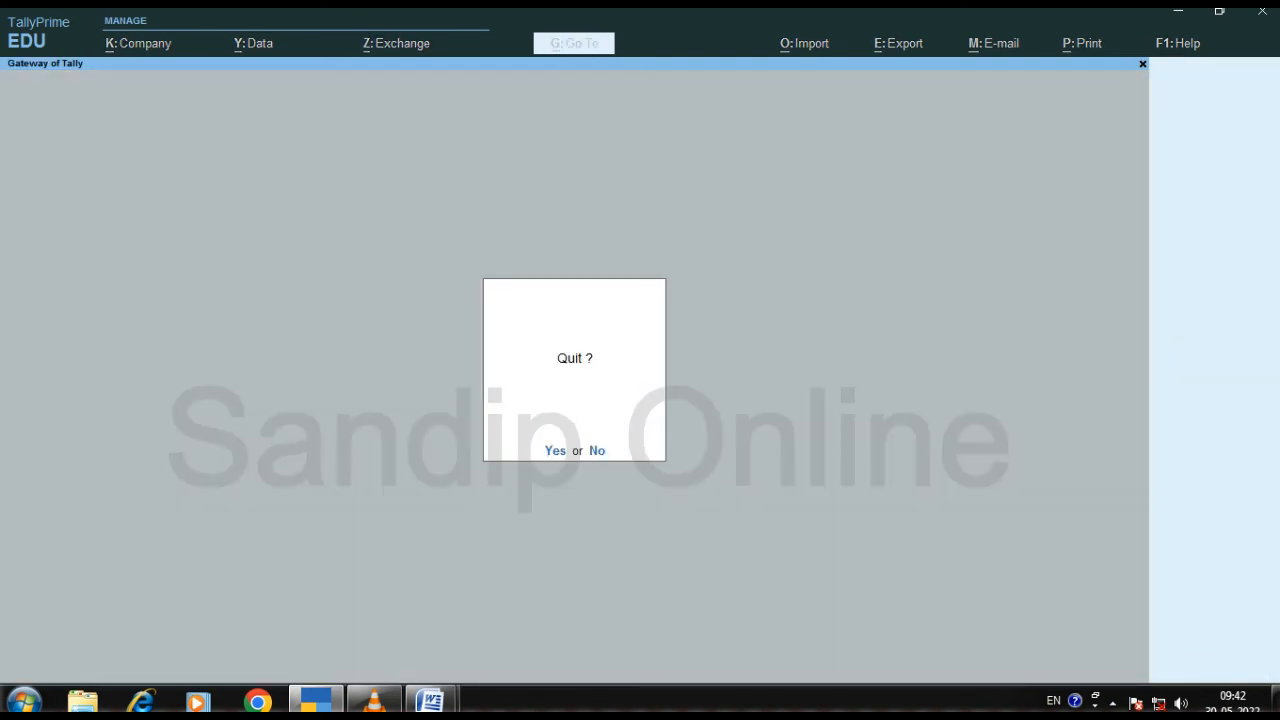
key(n)
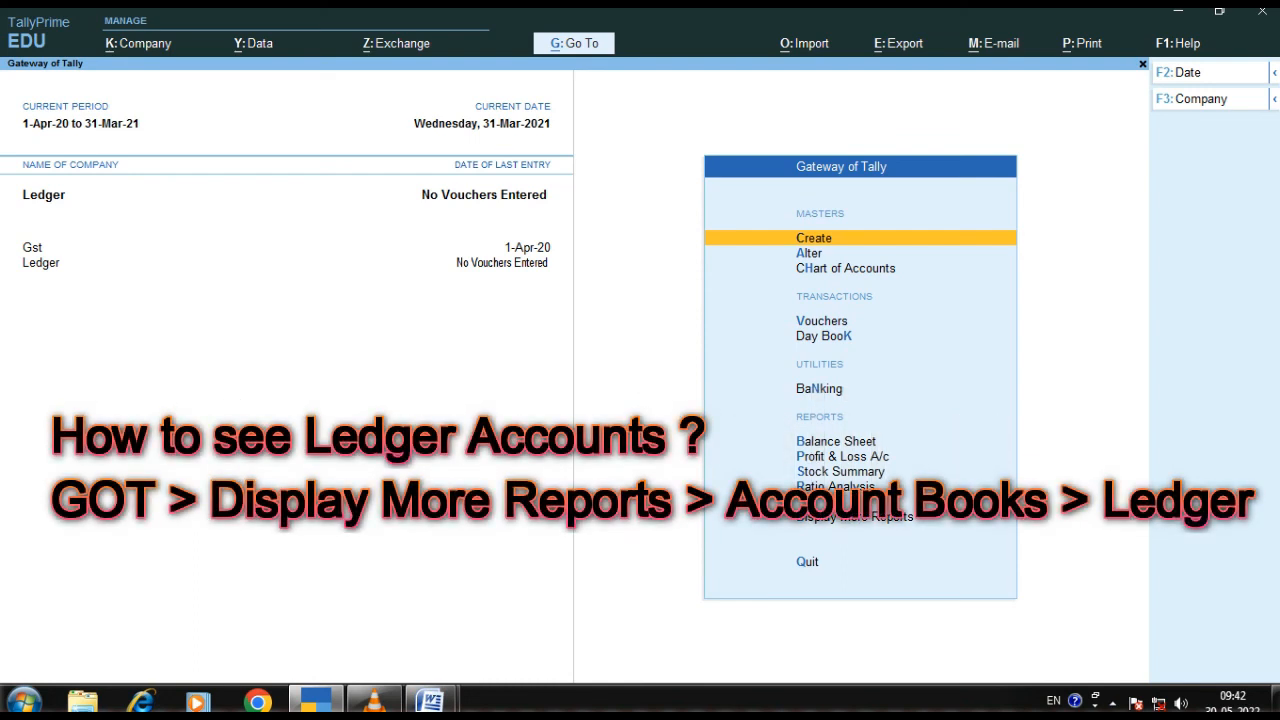
Review the company's list of ledgers through master alteration, then return to the Gateway of Tally without altering any.
key(Down)
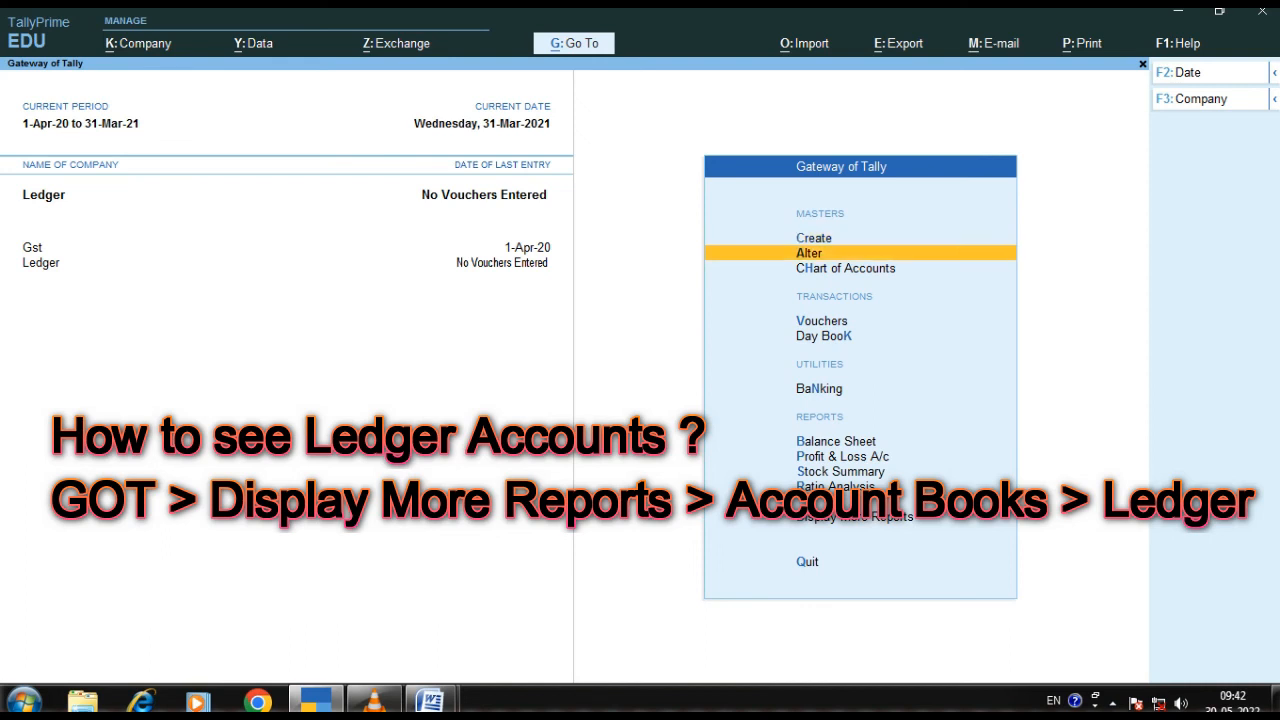
key(Return)
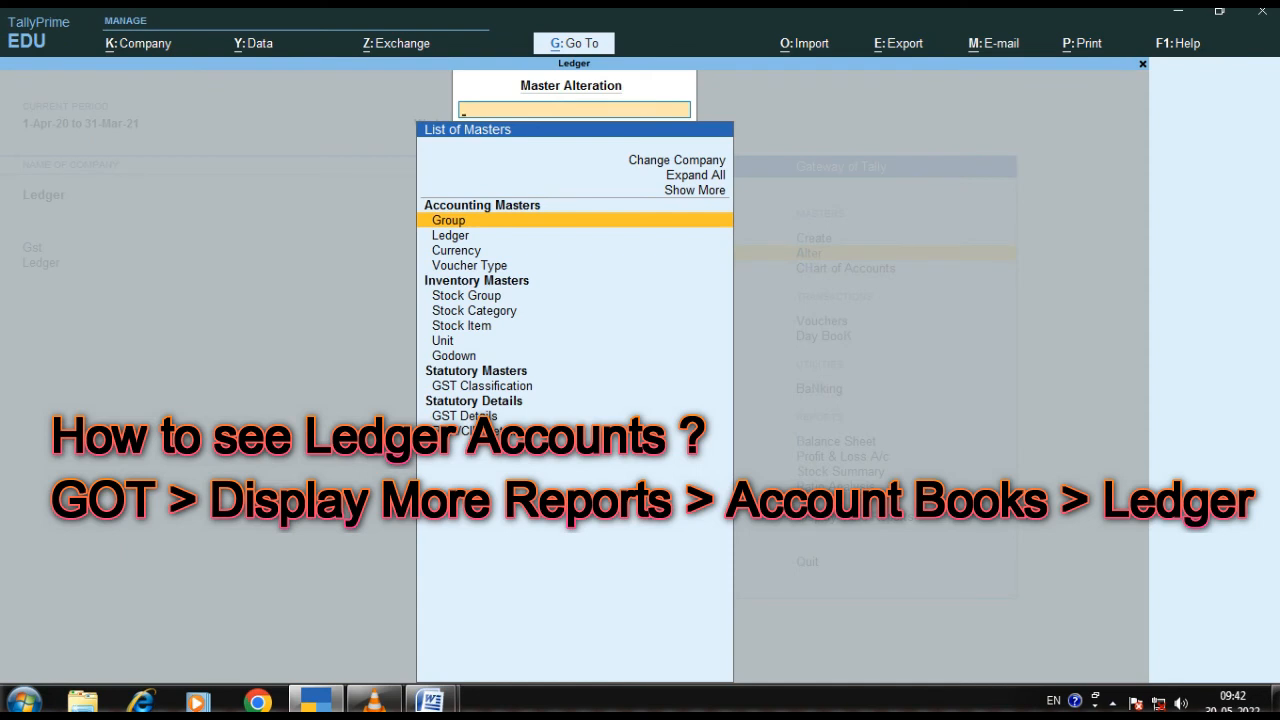
key(Down)
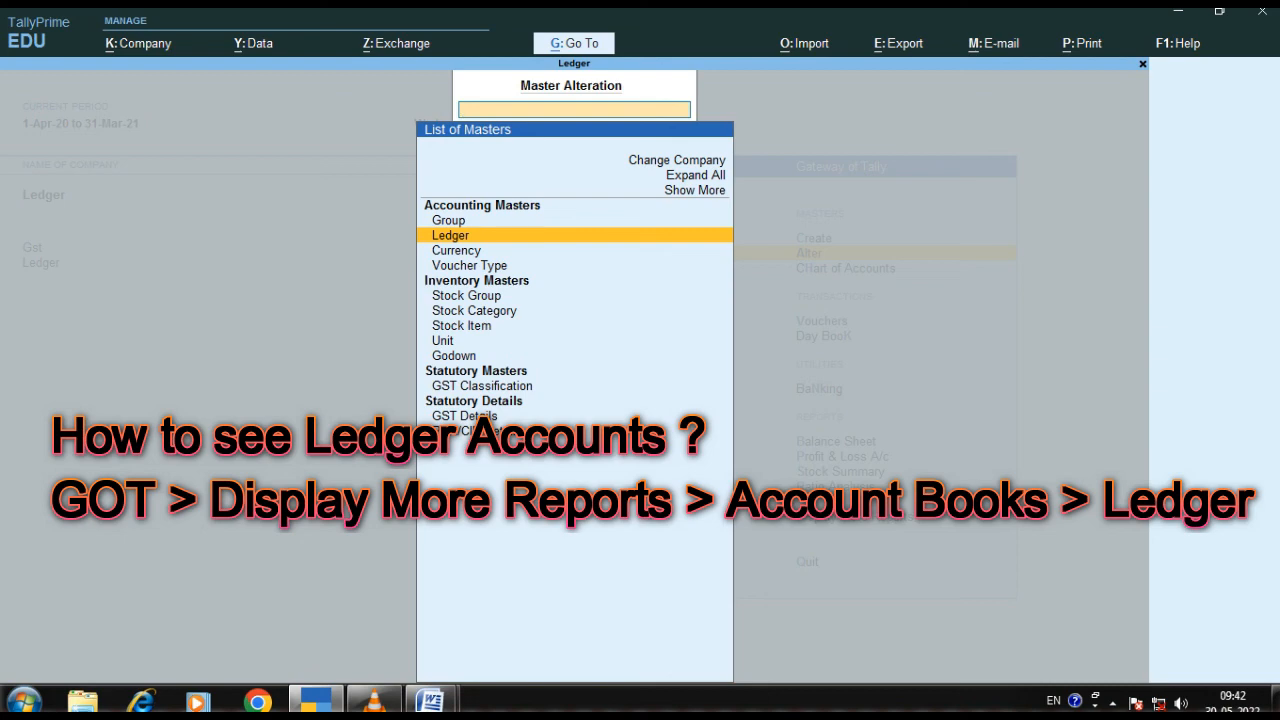
key(Return)
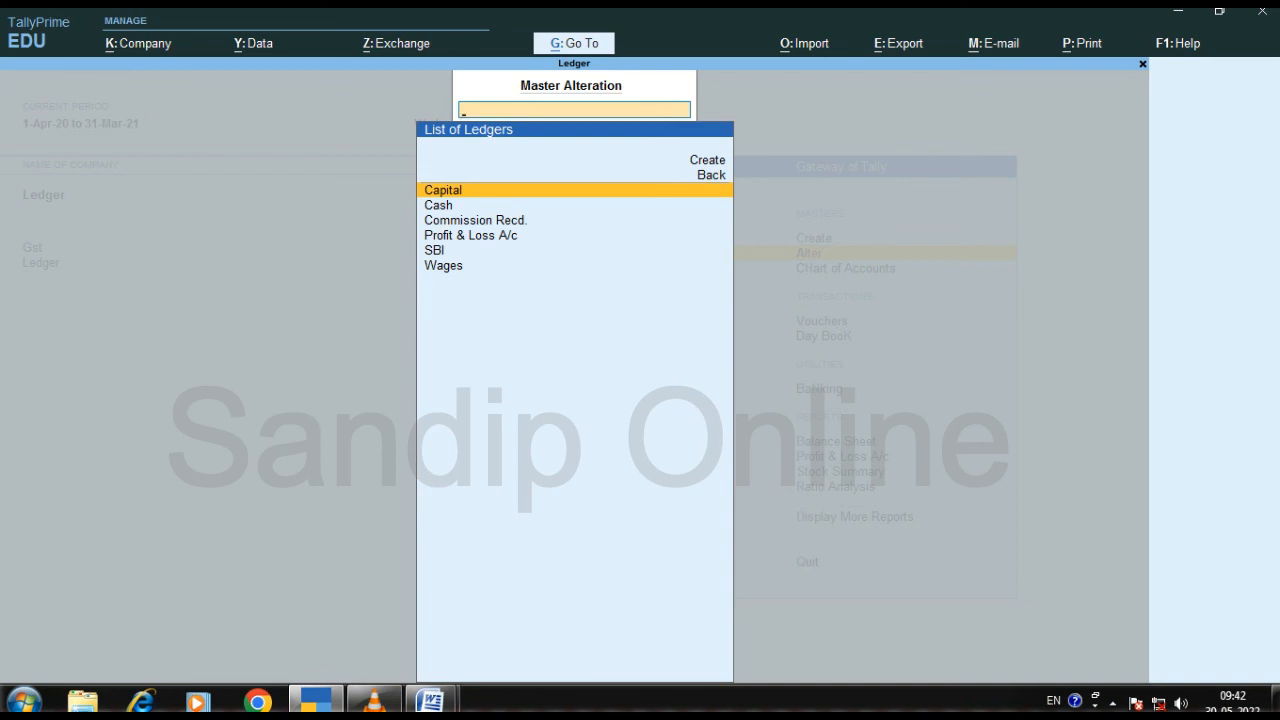
key(Escape)
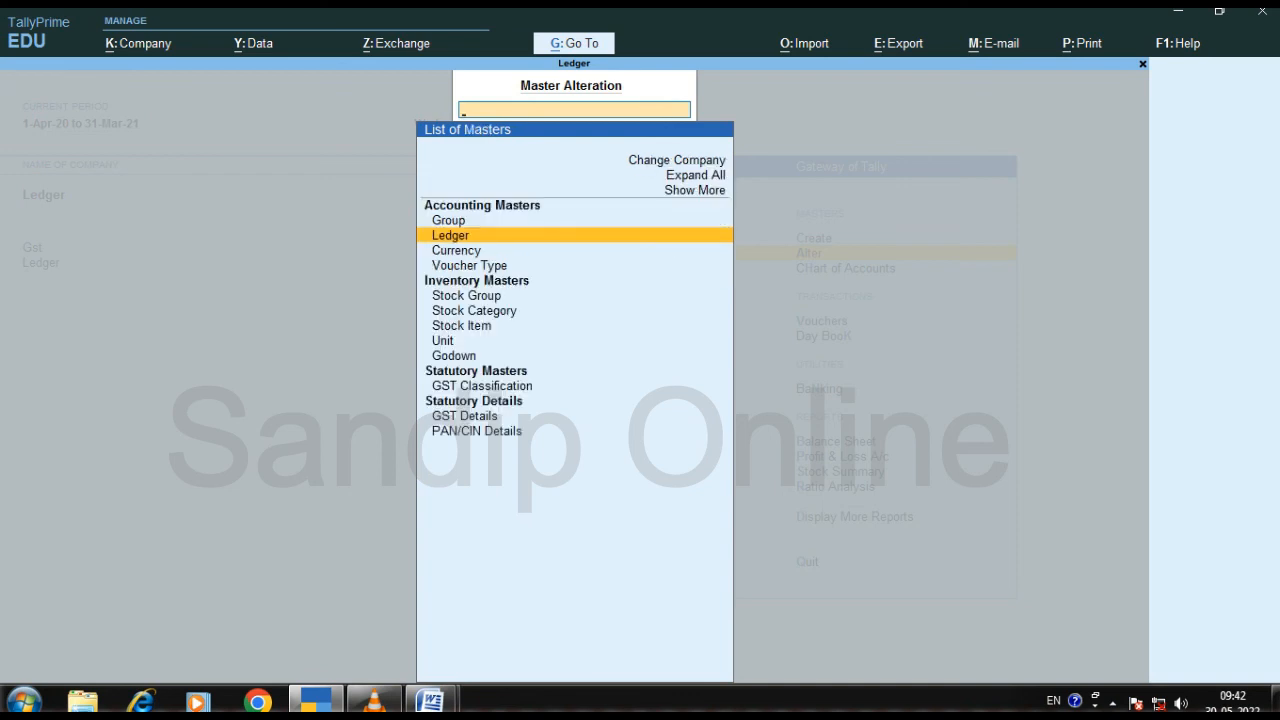
key(Escape)
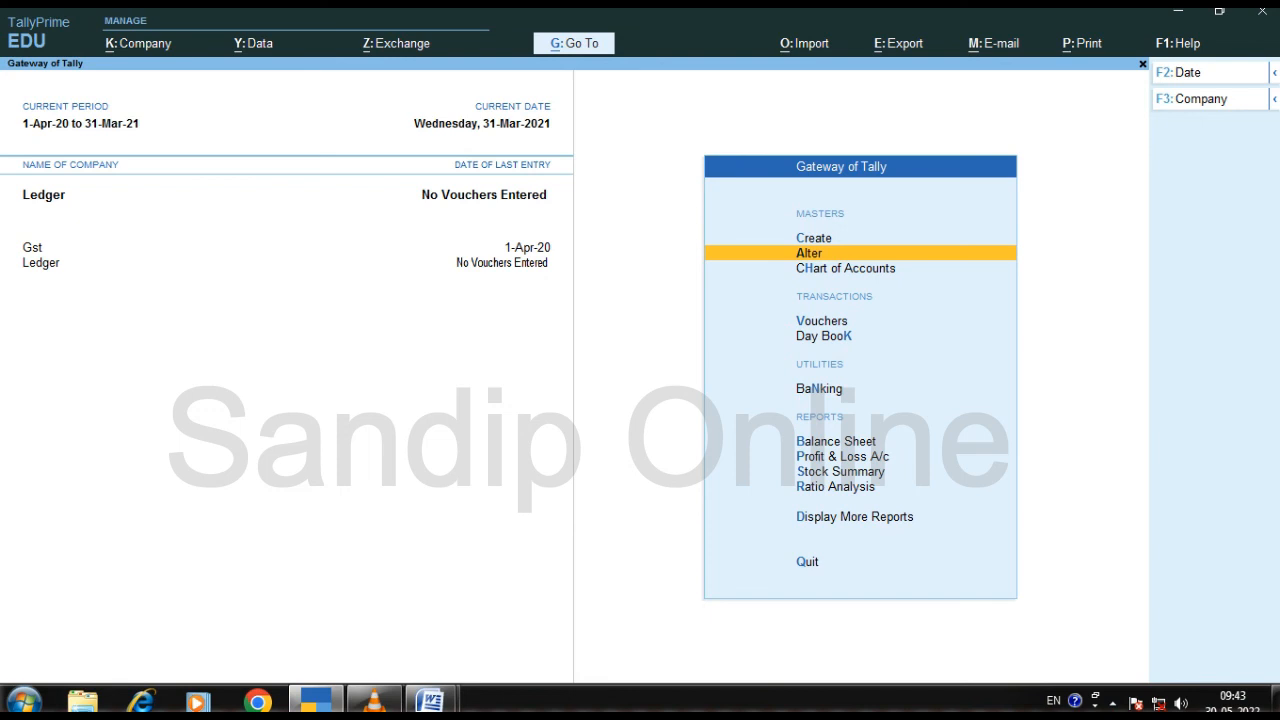
Open the company's current date for changing.
key(F2)
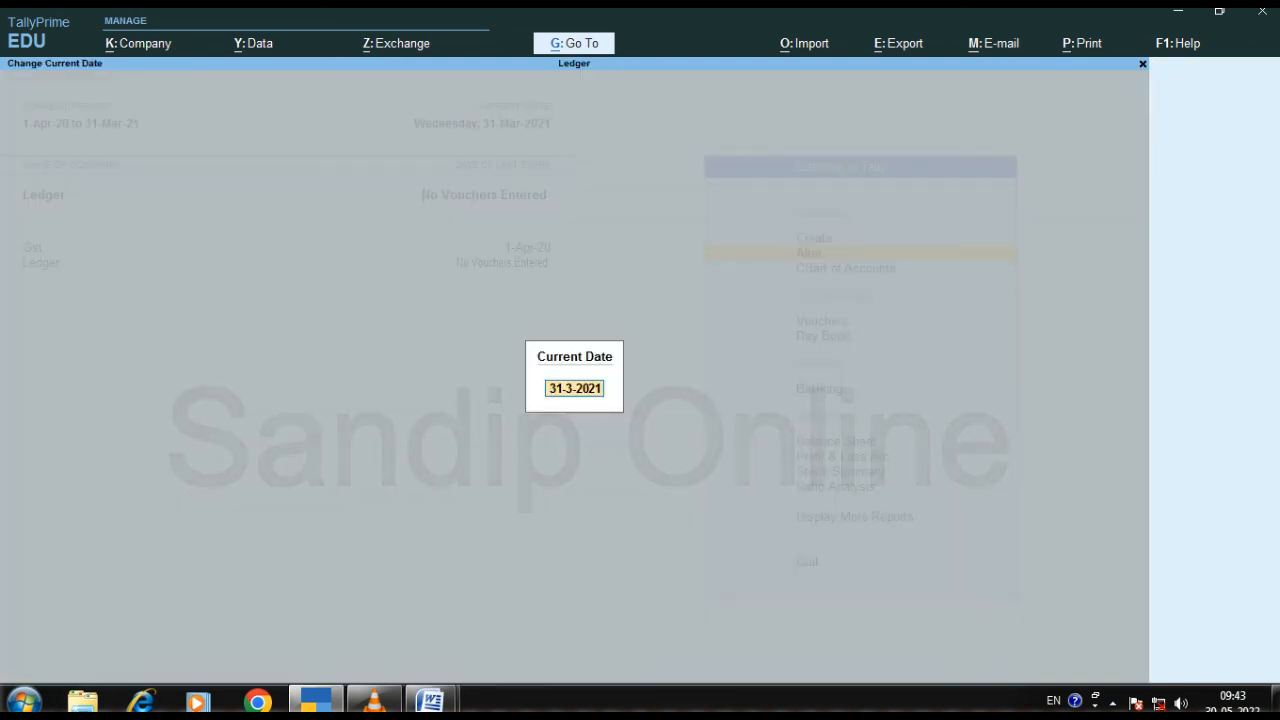